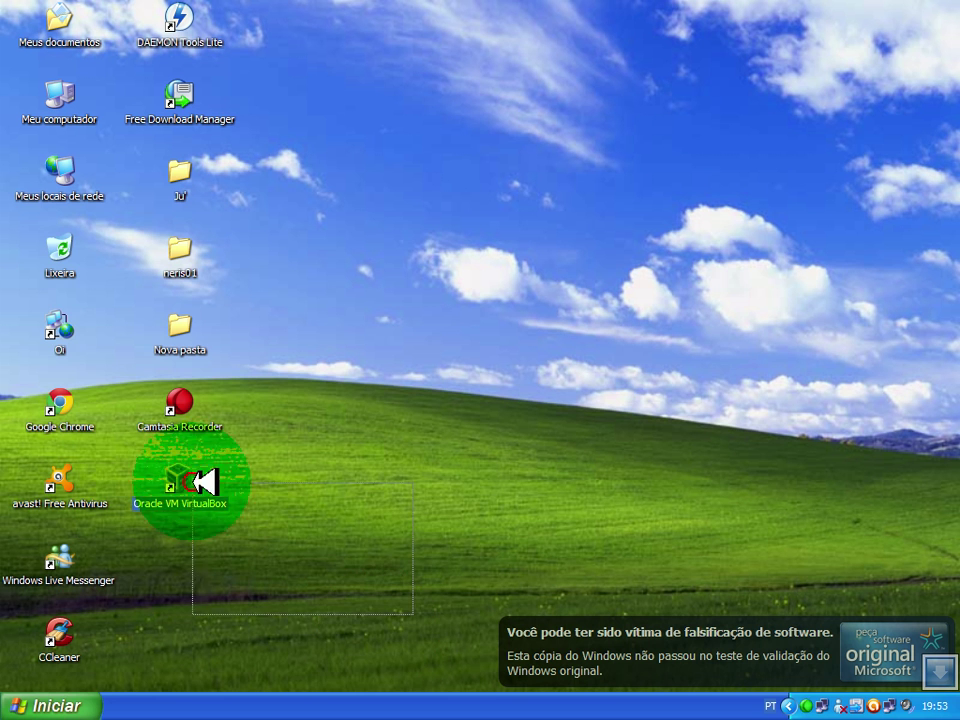
click(79, 306)
click(74, 709)
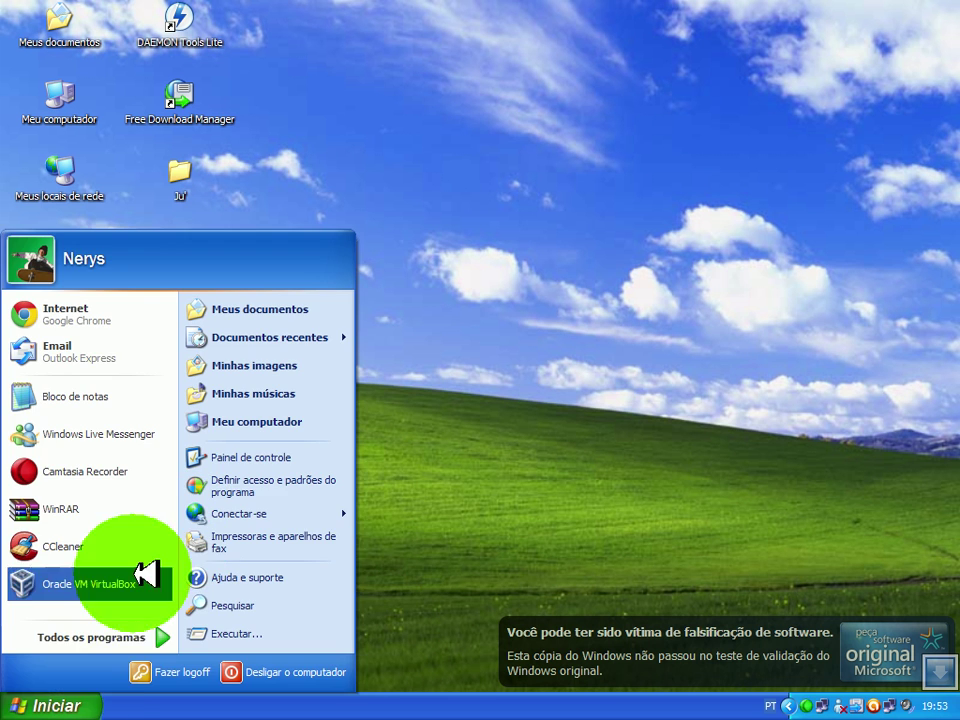
click(514, 306)
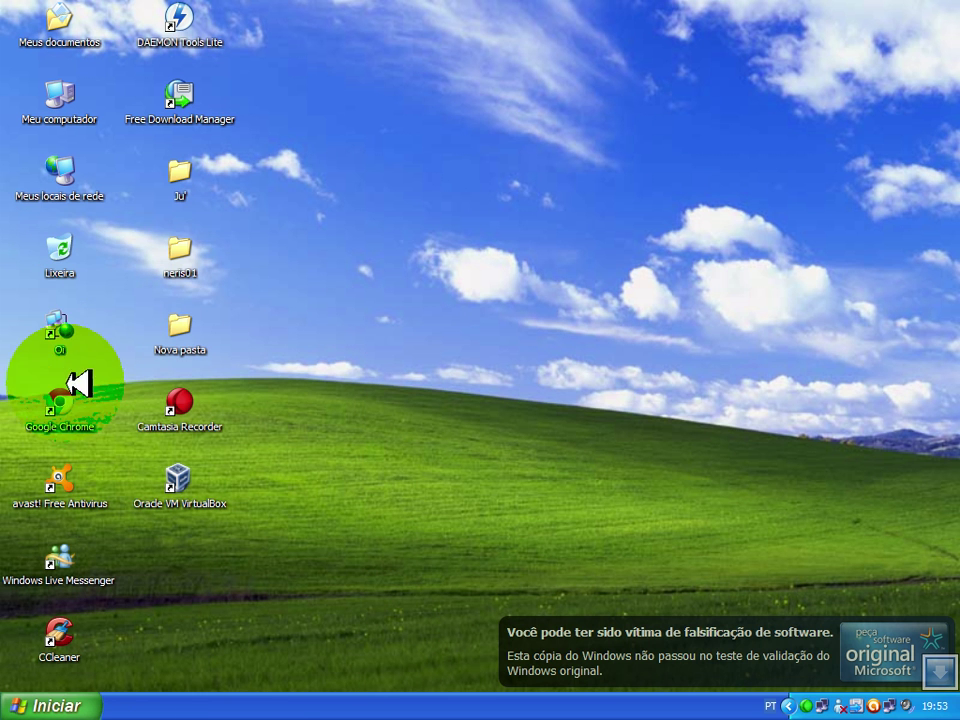
drag(400, 525, 621, 161)
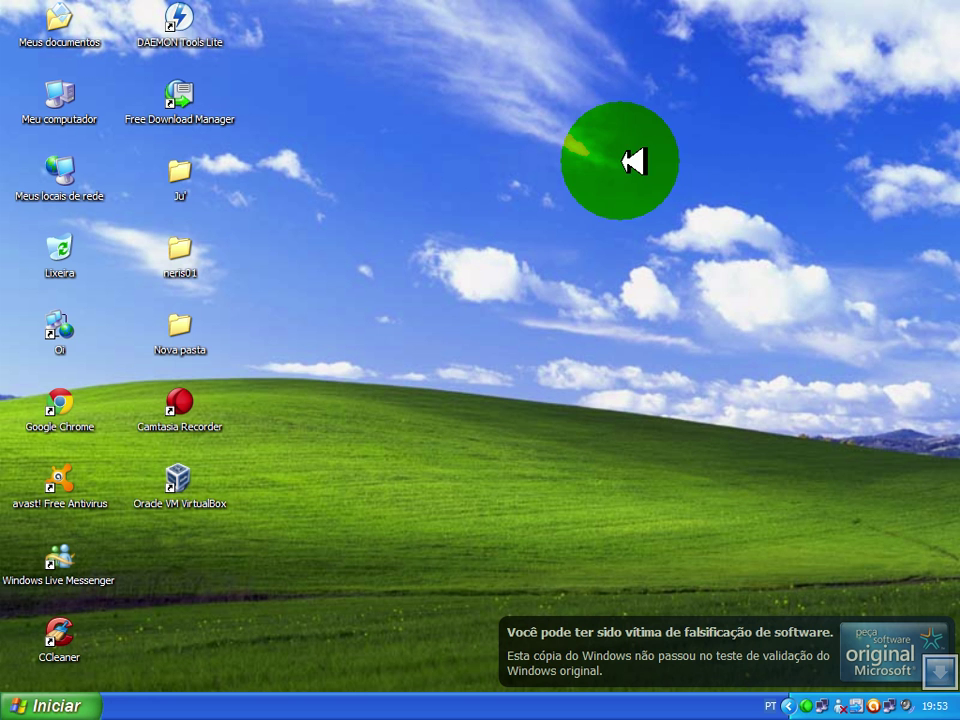
mouse_move(842, 154)
mouse_down()
mouse_move(288, 431)
mouse_move(542, 326)
mouse_up()
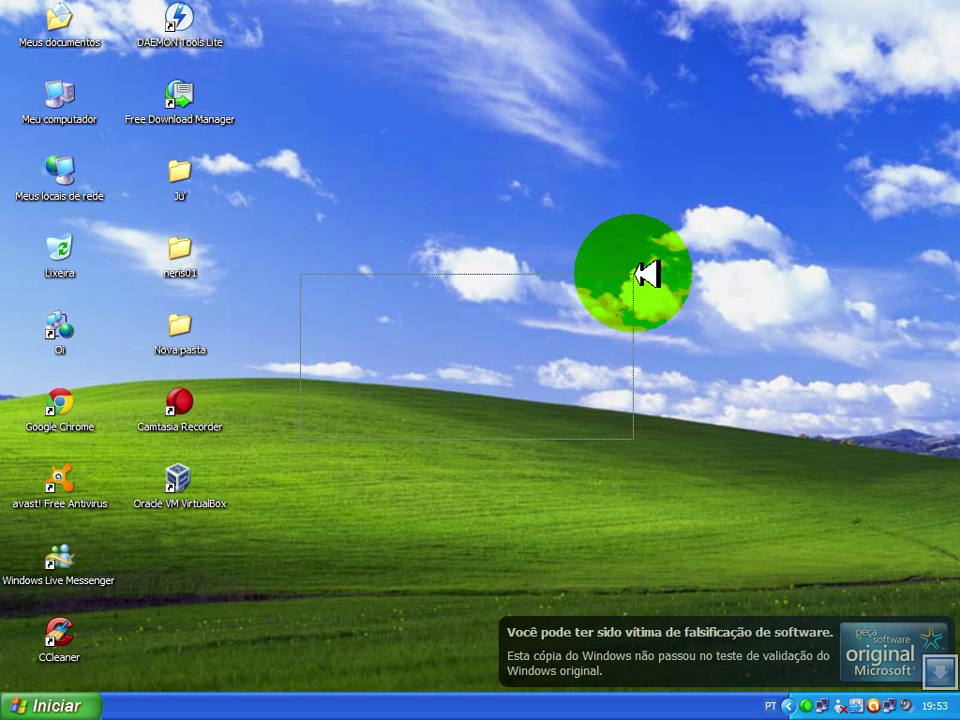
mouse_move(848, 190)
mouse_down()
mouse_move(407, 401)
mouse_move(455, 390)
mouse_move(855, 189)
mouse_move(411, 514)
mouse_move(753, 171)
mouse_move(793, 156)
mouse_up()
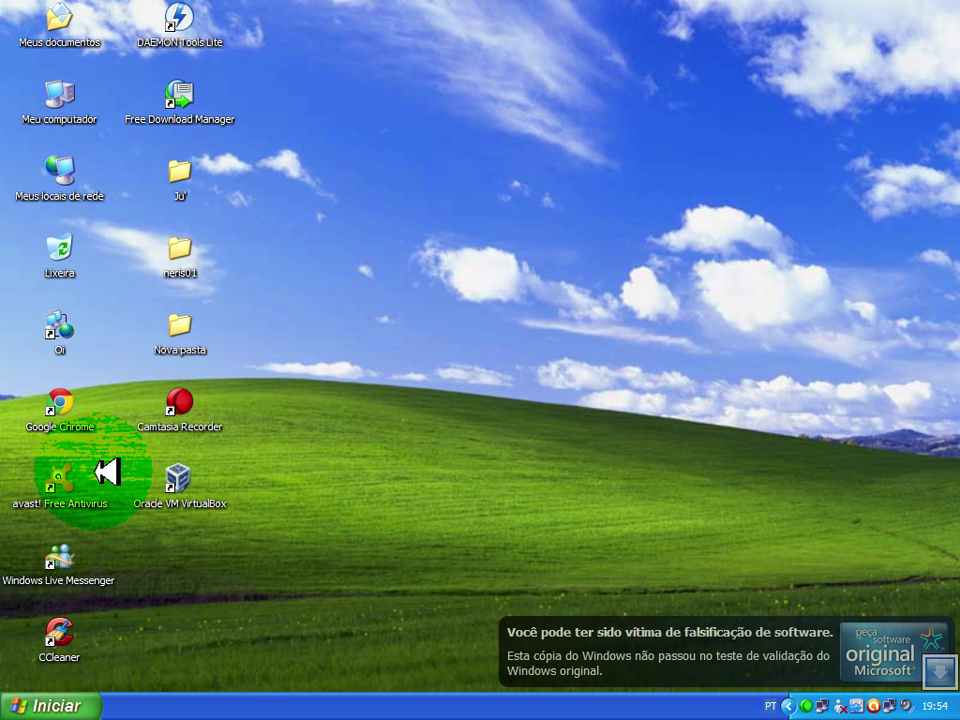
click(178, 480)
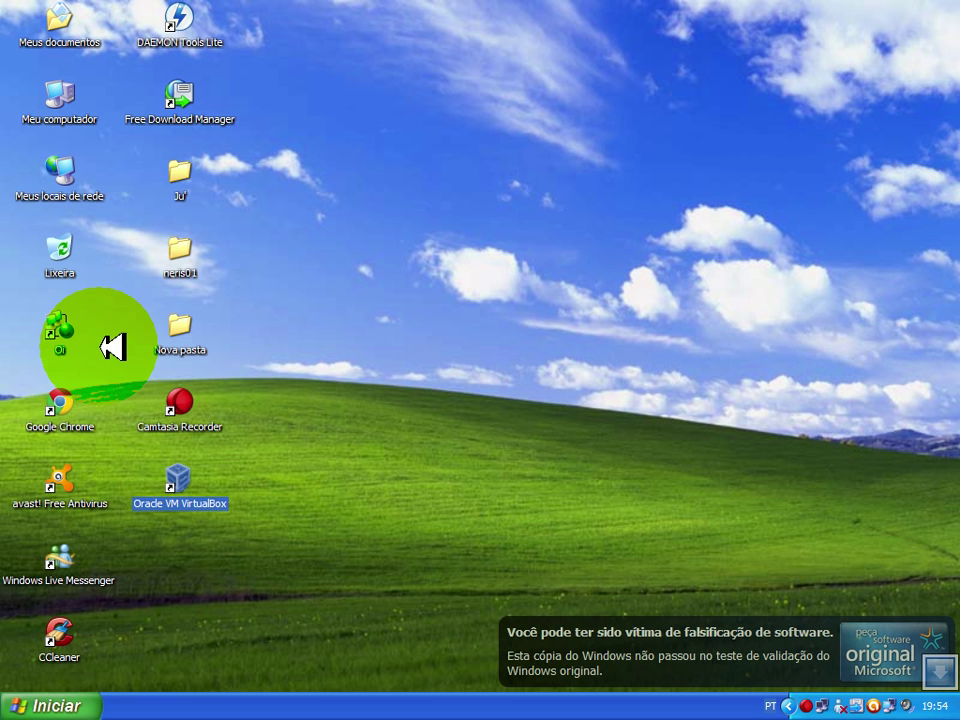
click(74, 401)
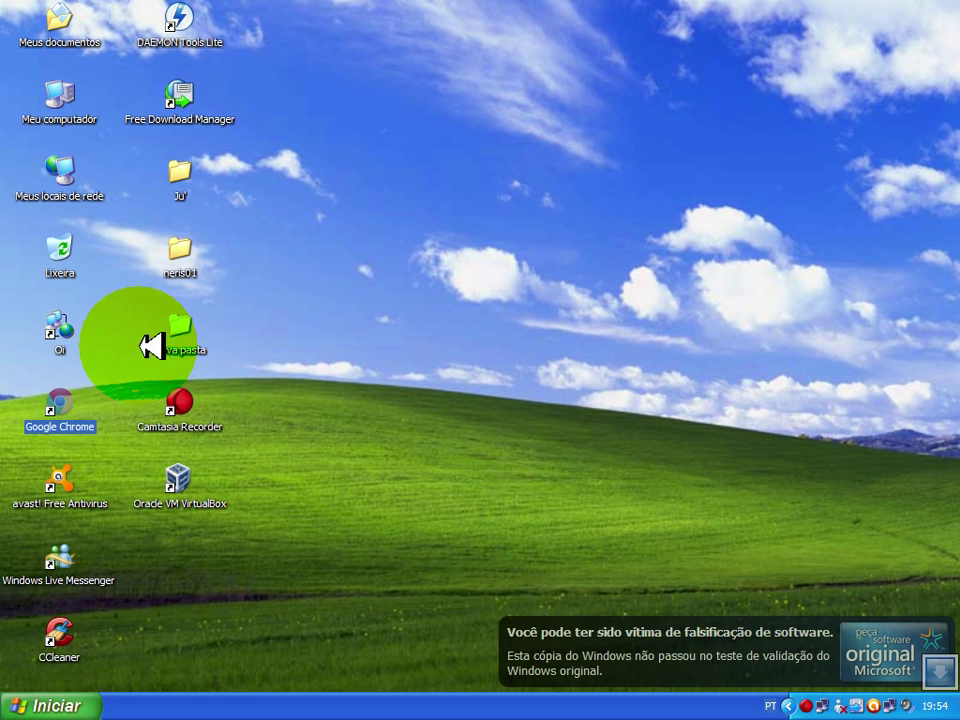
ctrl+click(60, 478)
click(64, 403)
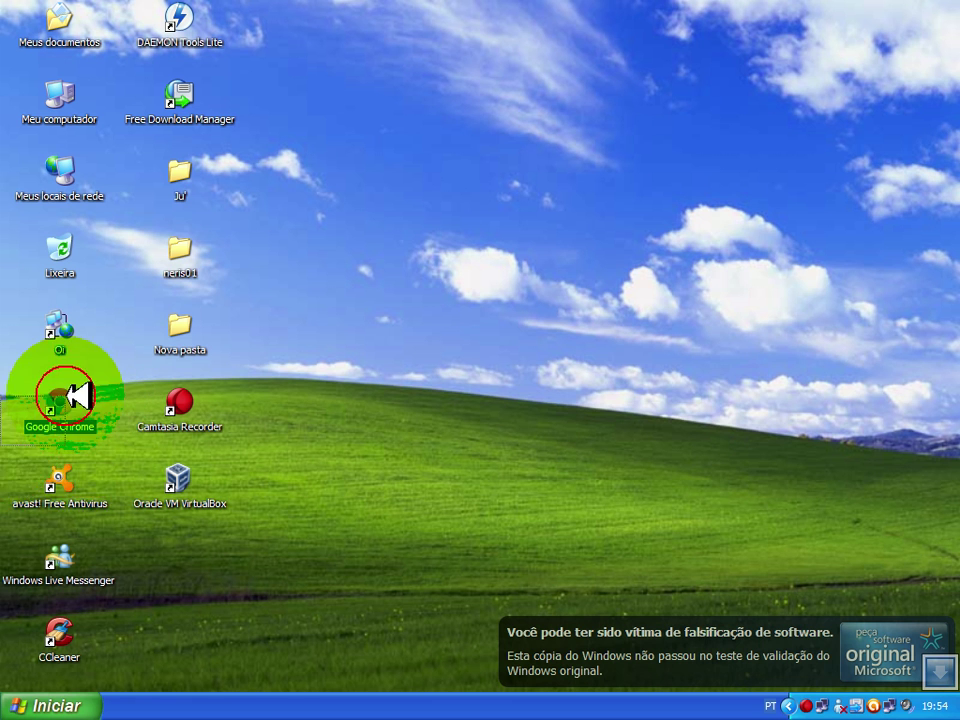
drag(407, 231, 465, 246)
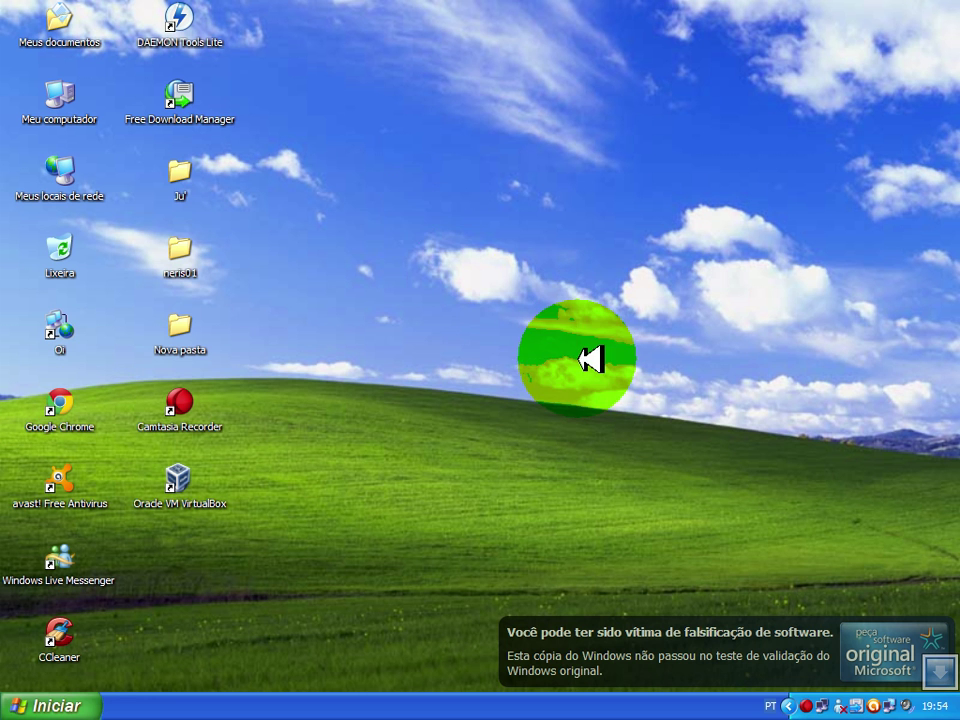
double_click(60, 400)
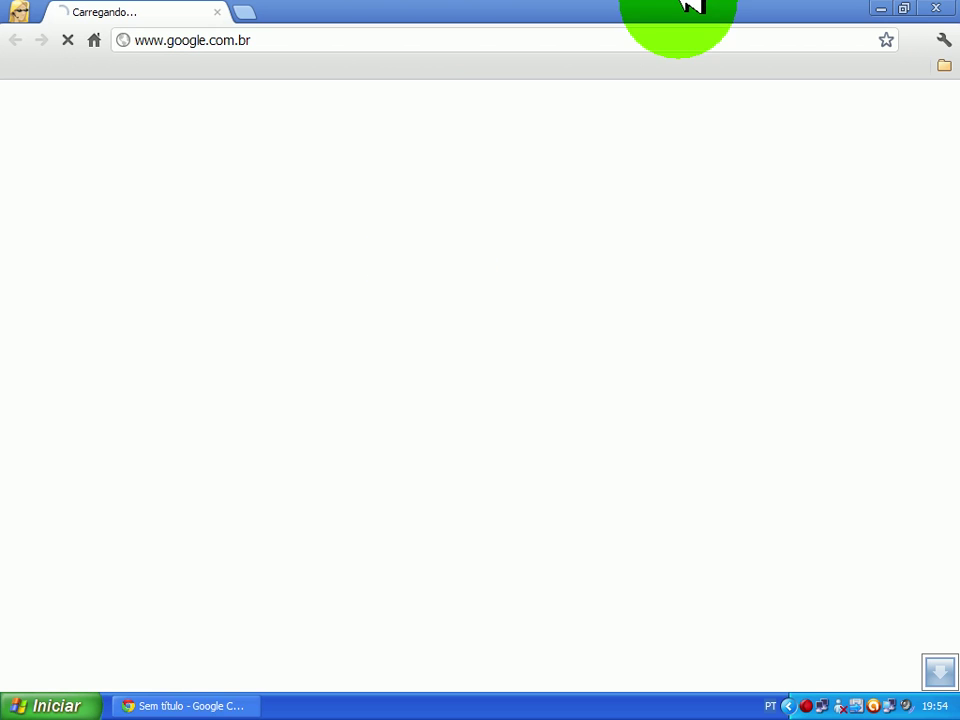
click(937, 10)
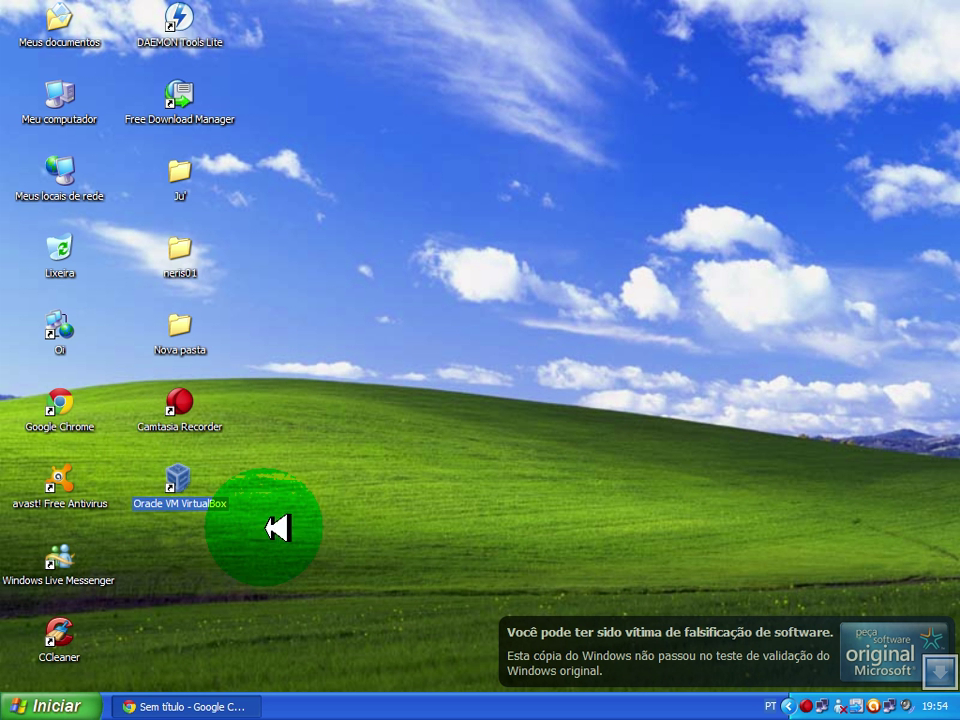
drag(402, 626, 157, 479)
drag(276, 528, 300, 506)
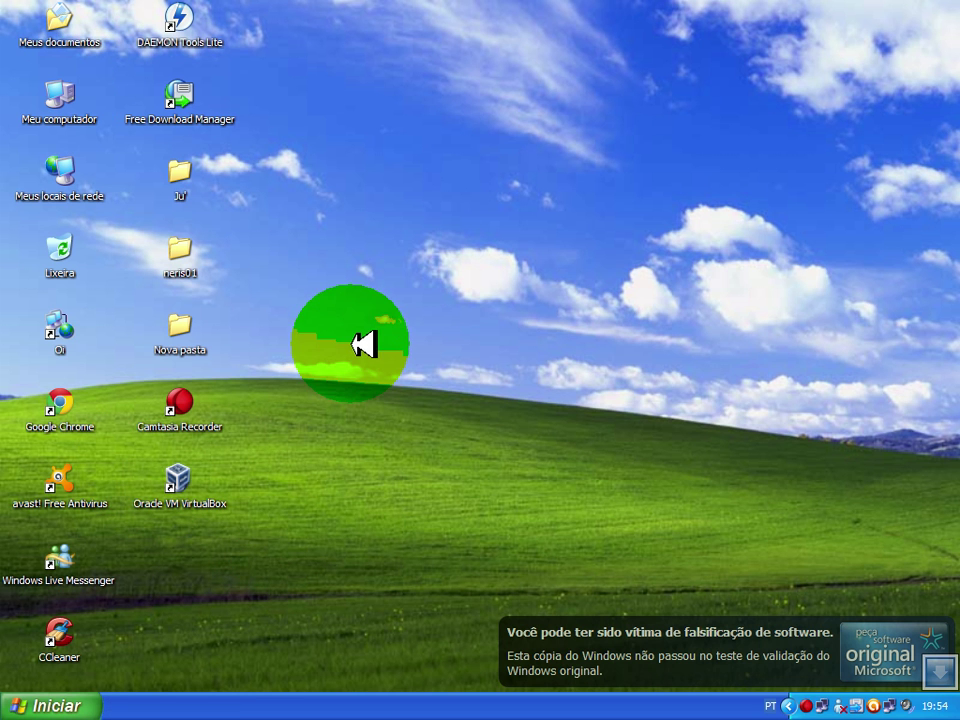
- Open the Programas folder on the F: drive and run the VirtualBox-4.1.14-77440-Win installer
key(Return)
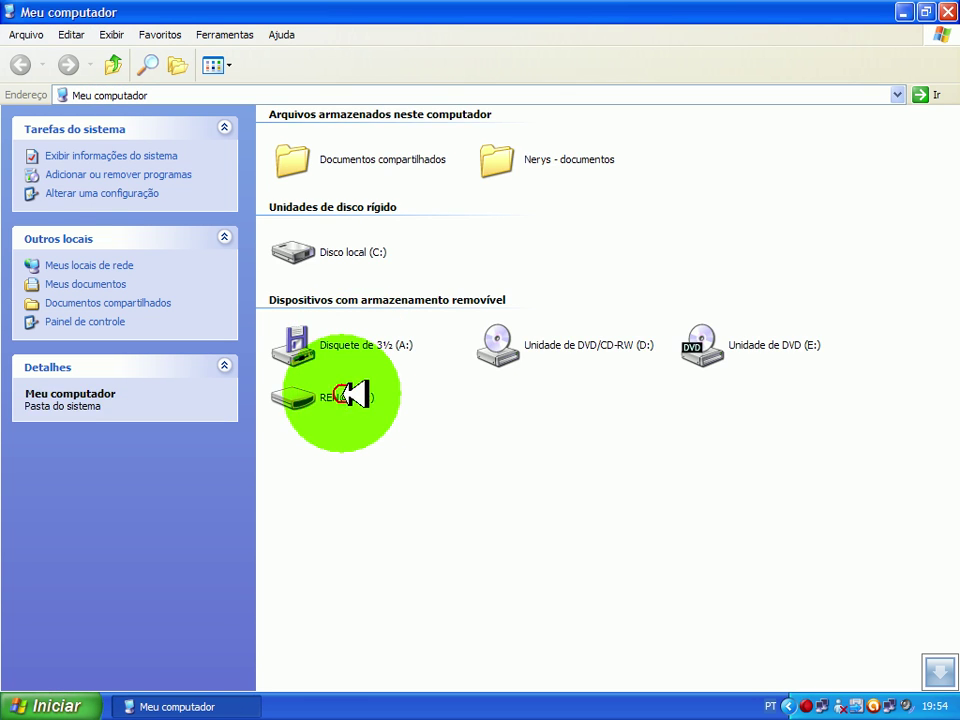
double_click(355, 396)
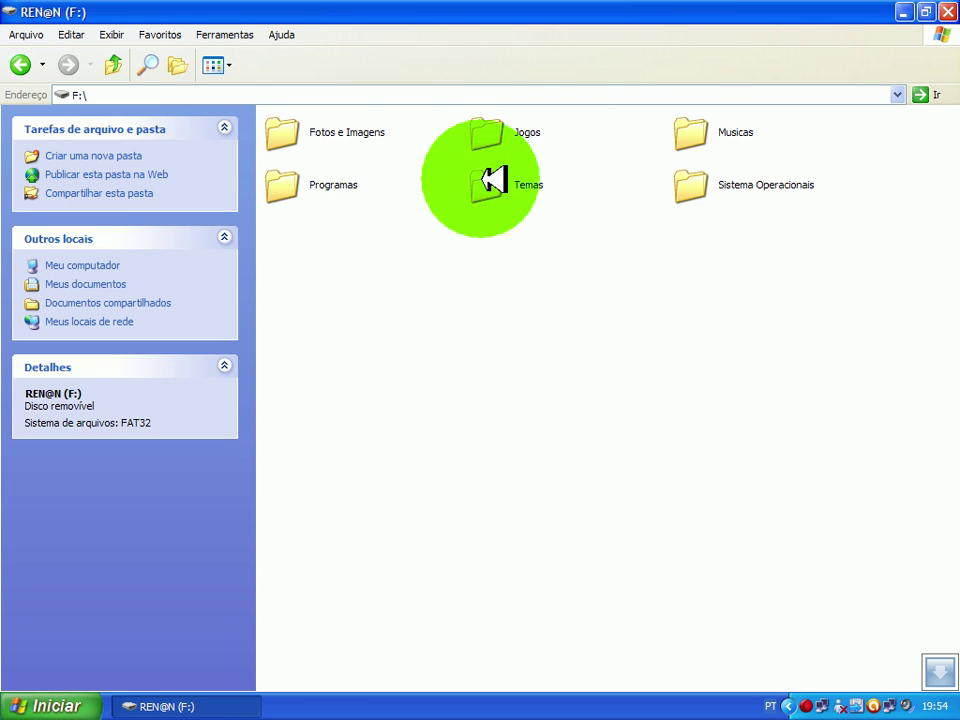
double_click(358, 190)
click(343, 186)
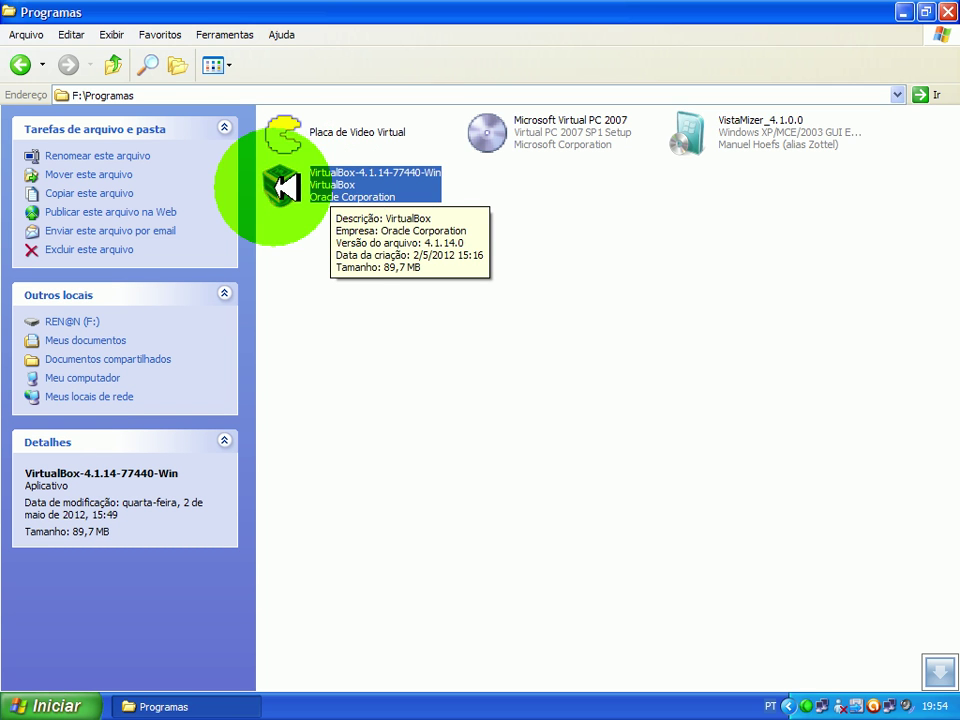
right_click(812, 705)
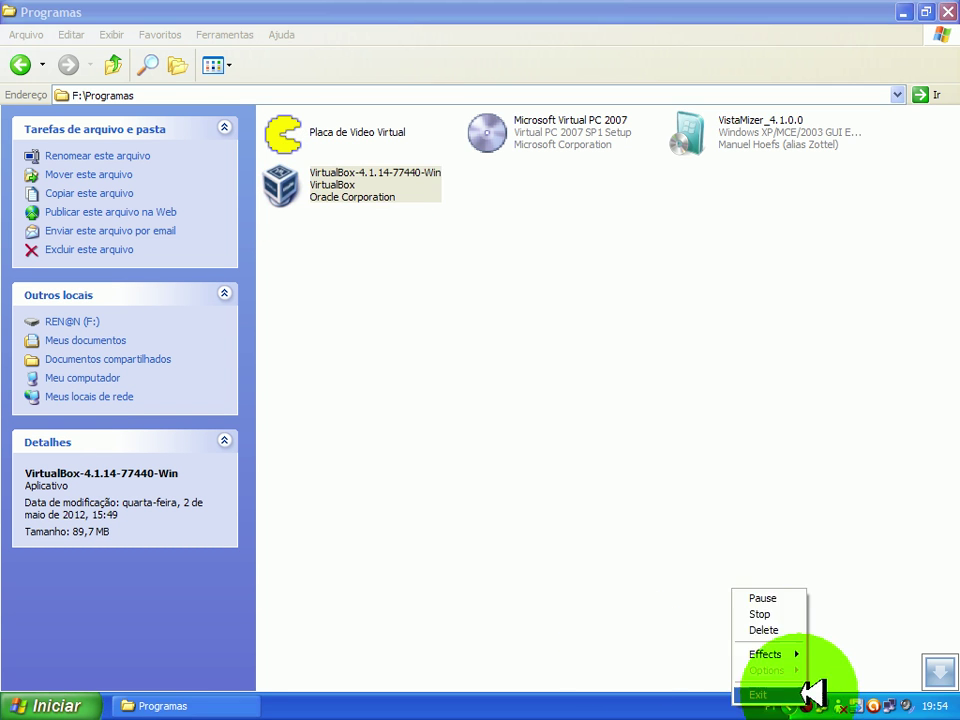
click(763, 598)
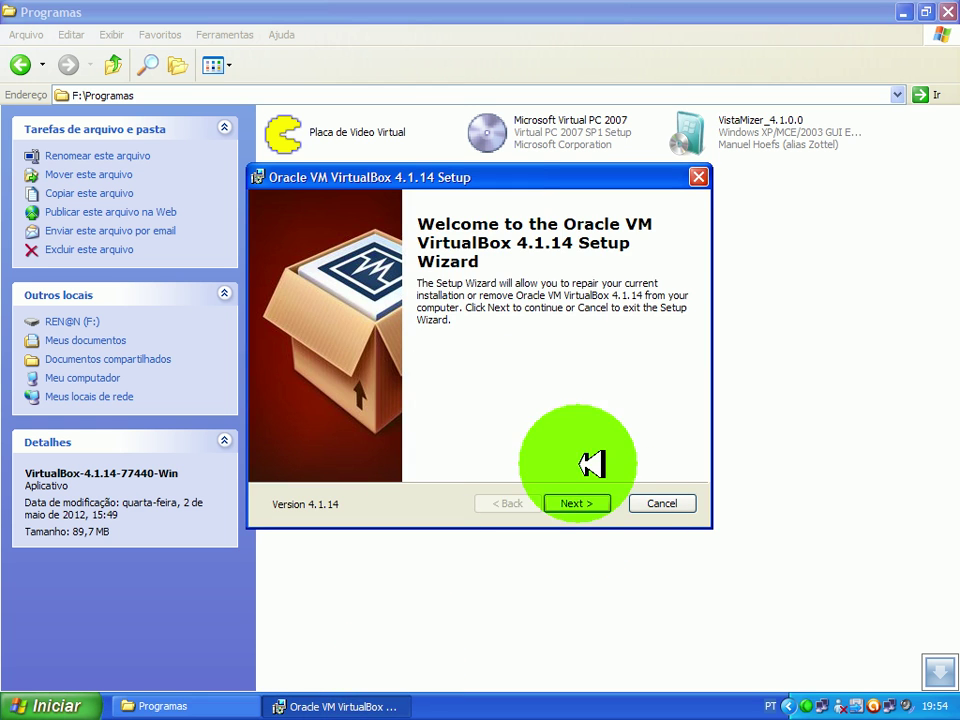
- Go through the setup wizard's Repair option, cancel the VirtualBox setup and close the Programas folder
click(588, 504)
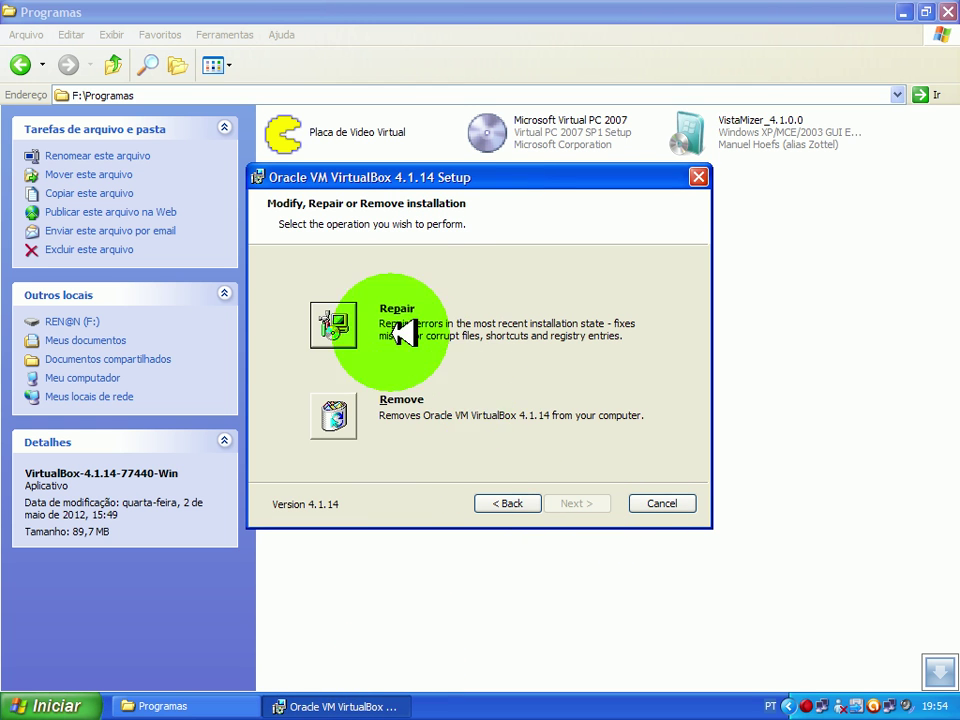
click(340, 322)
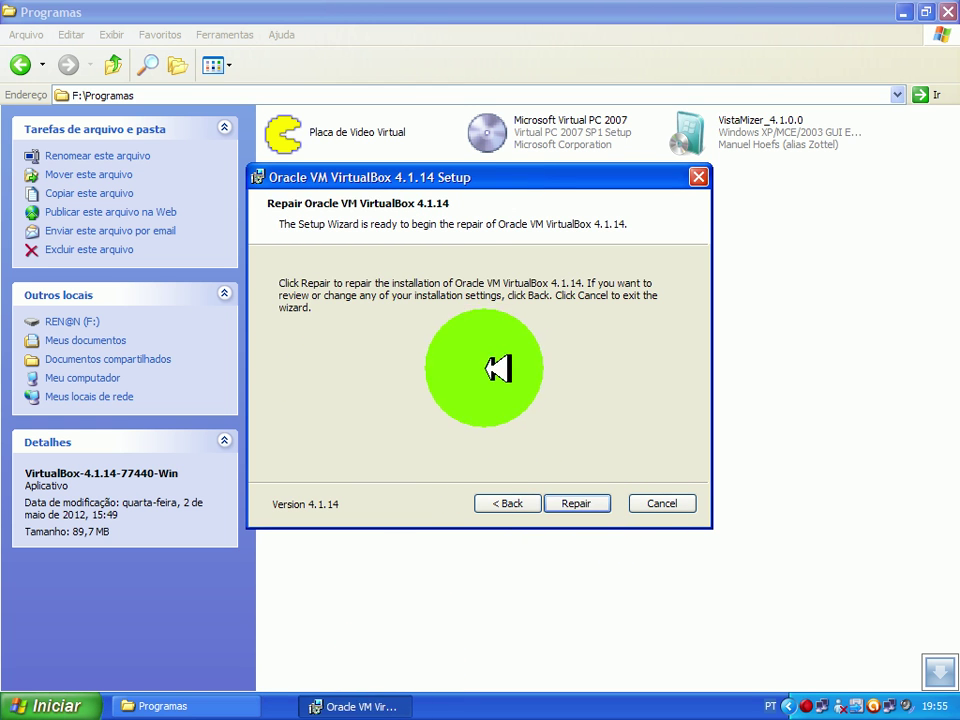
click(575, 503)
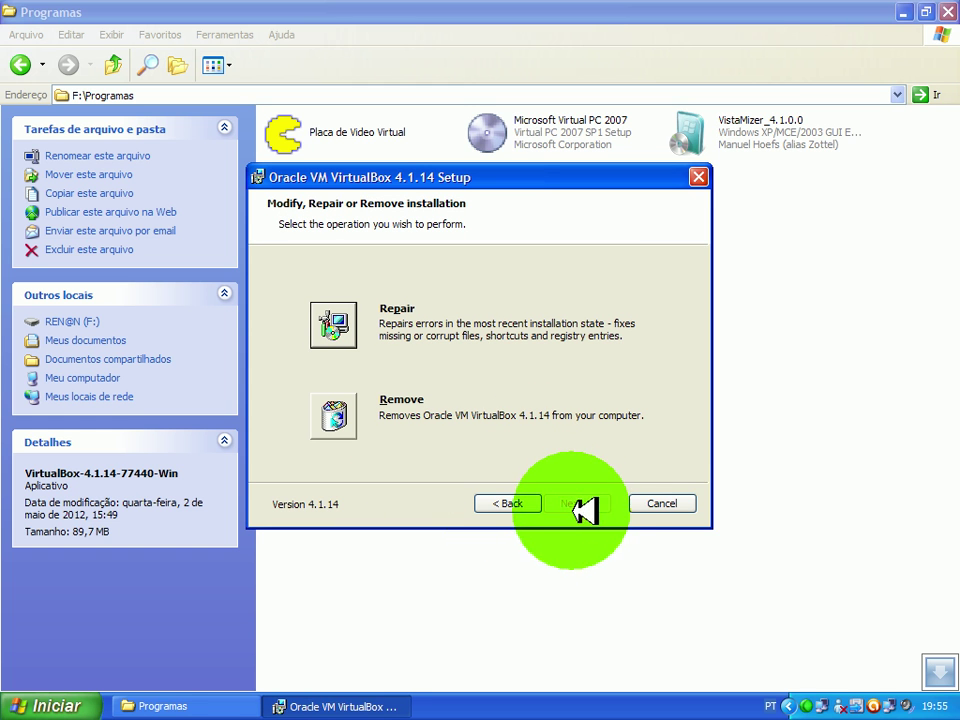
click(676, 512)
click(452, 387)
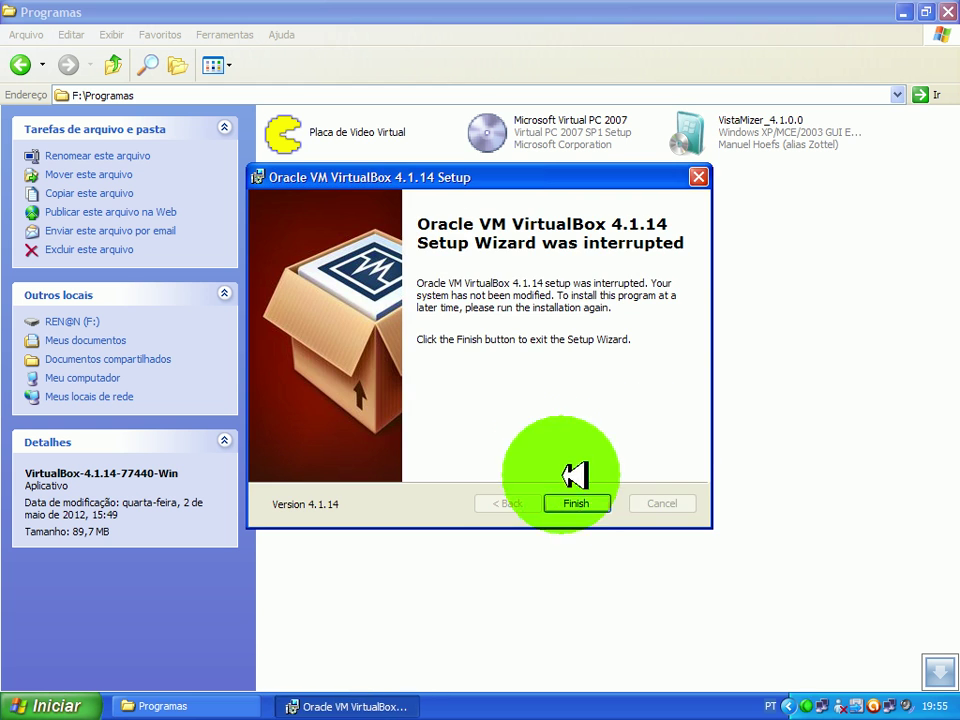
click(698, 177)
click(946, 20)
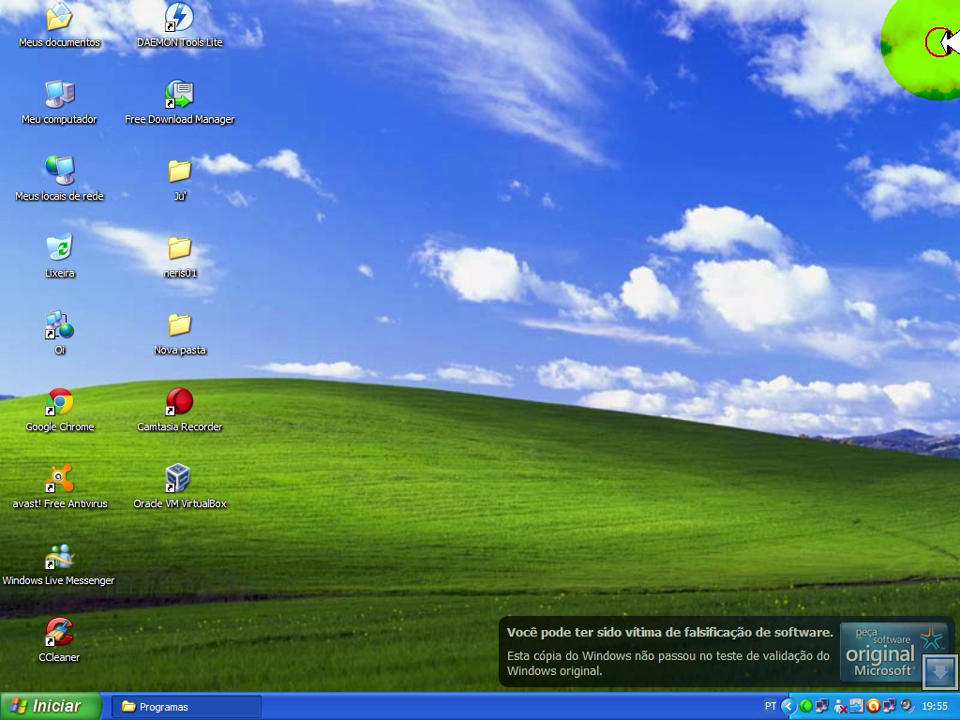
- Switch to Oracle VM VirtualBox and start creating a new virtual machine named Android 4.0
click(160, 475)
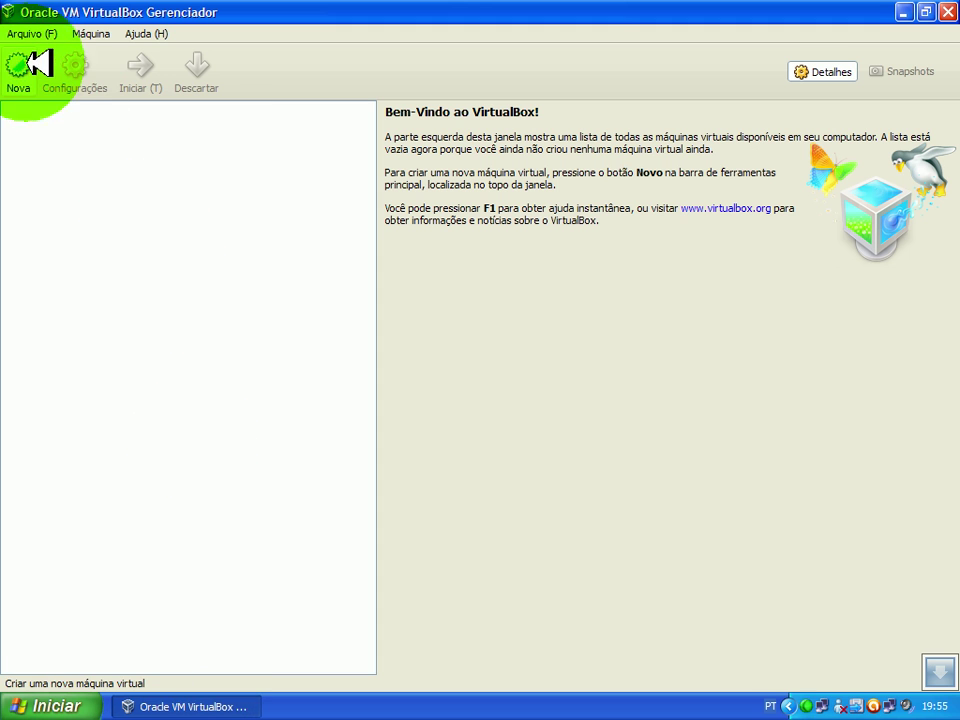
click(25, 74)
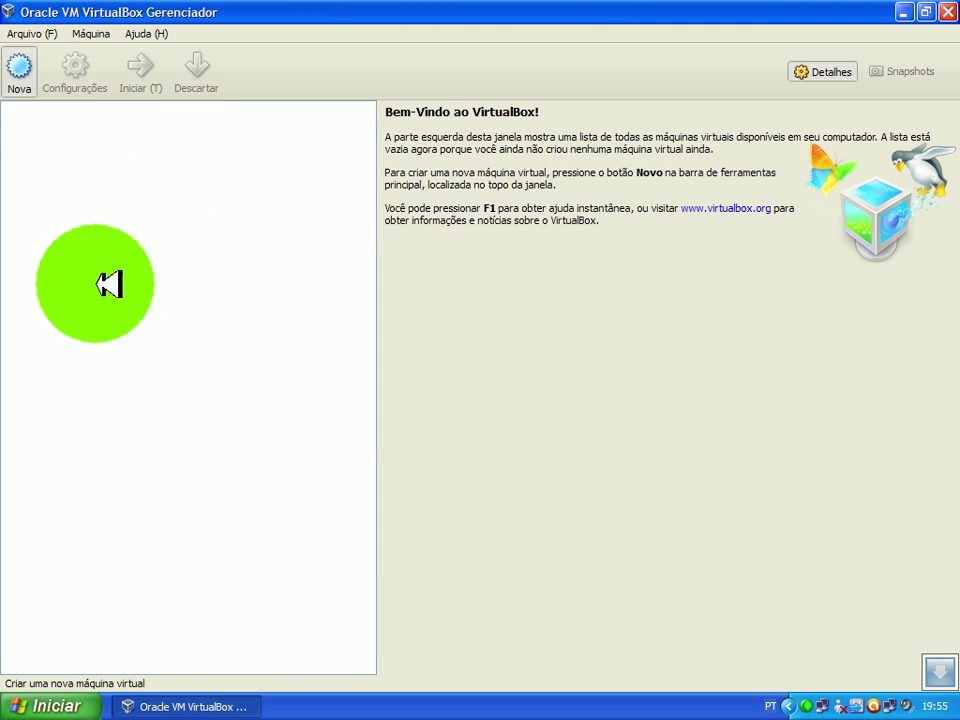
click(635, 498)
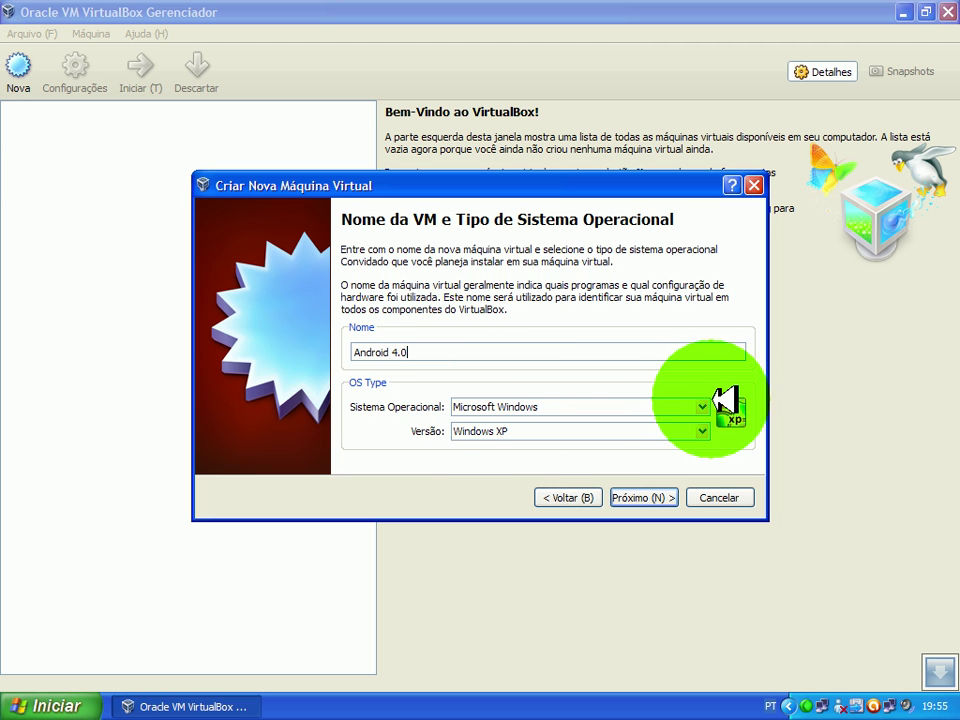
- Set the virtual machine's operating system to Linux and its version to Other Linux
click(703, 407)
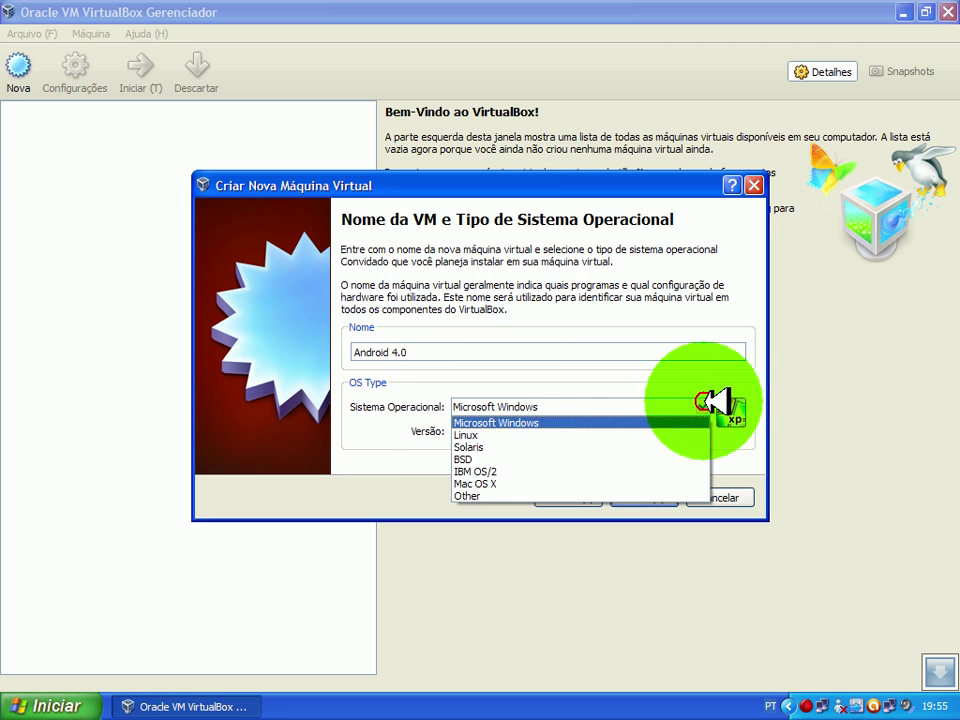
click(483, 435)
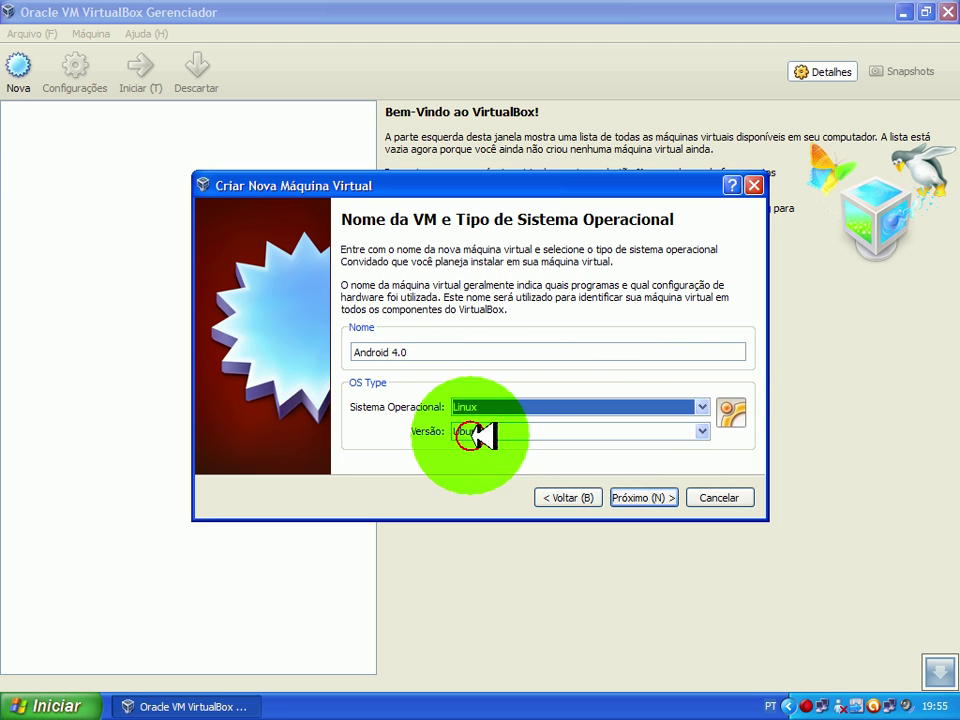
click(703, 431)
scroll(500, 540, down, 1)
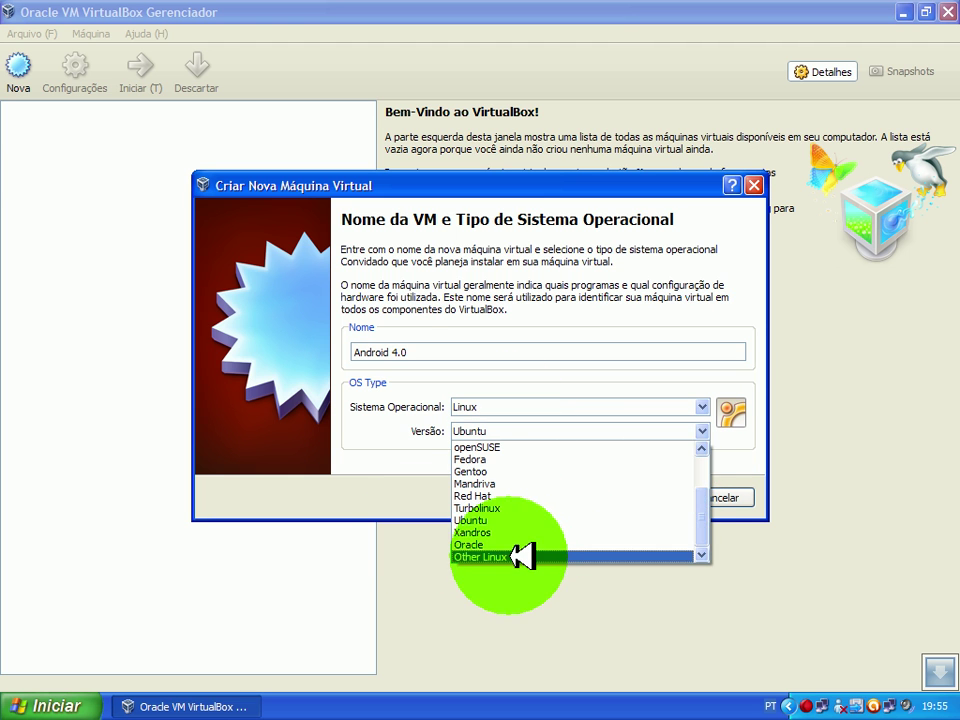
click(518, 556)
click(647, 497)
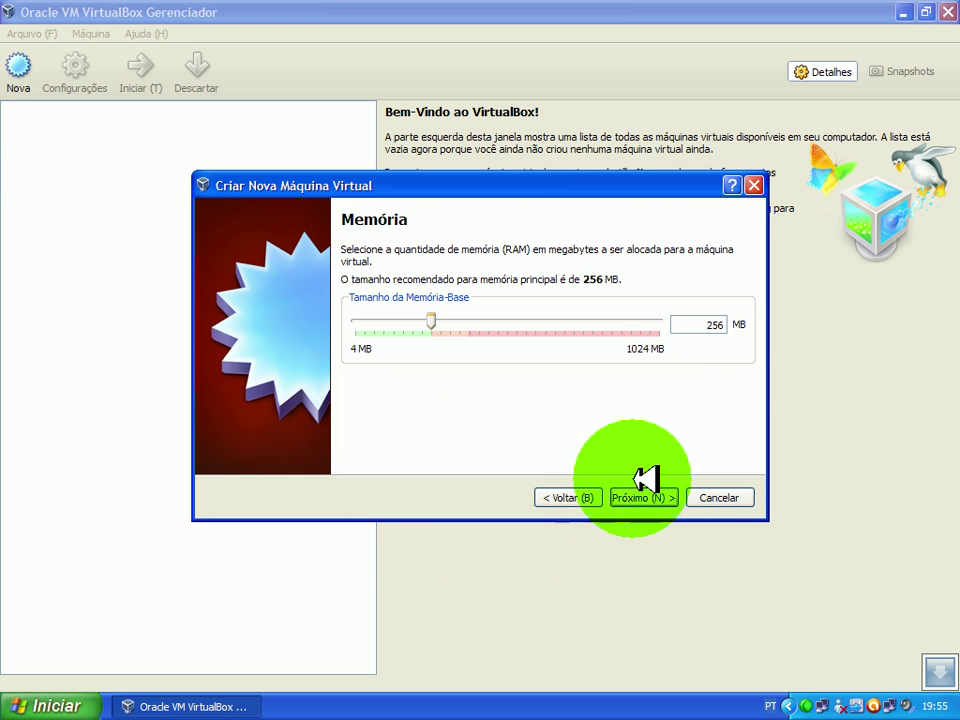
- Set the virtual machine's base memory to 200 MB
click(729, 323)
text(200)
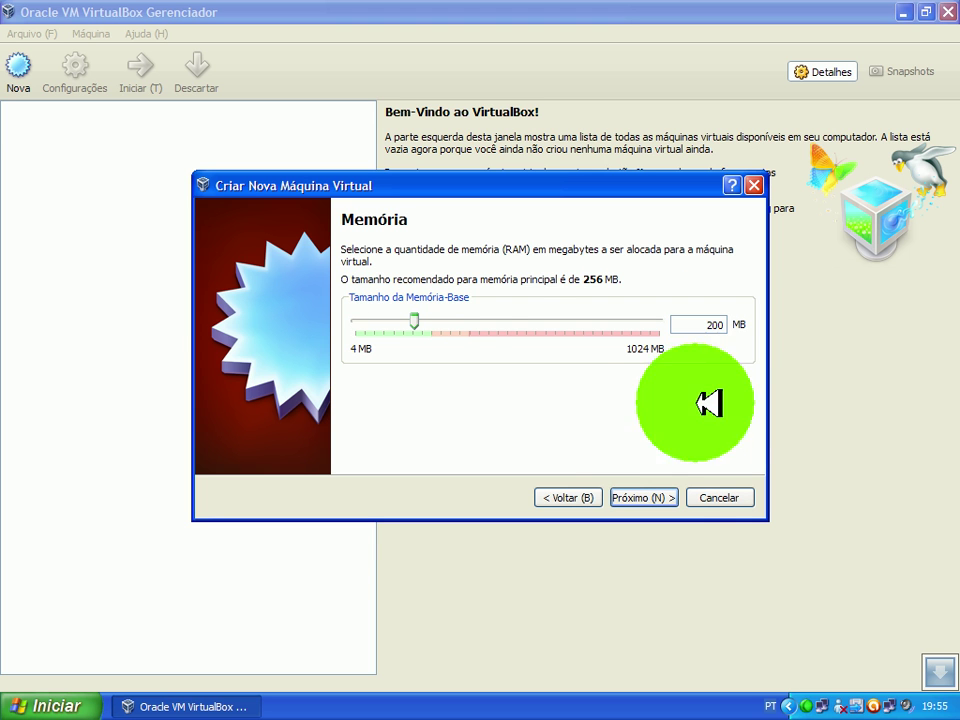
click(647, 497)
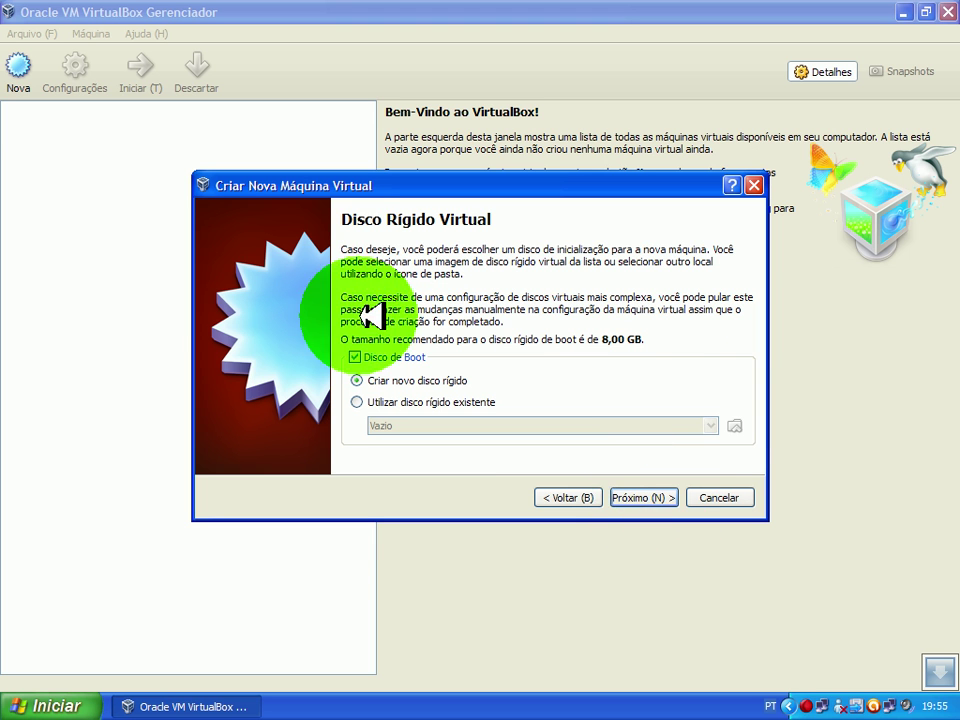
- Add a new dynamically allocated 3,00 GB boot disk named Android 4.0 and finish creating the virtual machine
click(662, 497)
click(693, 518)
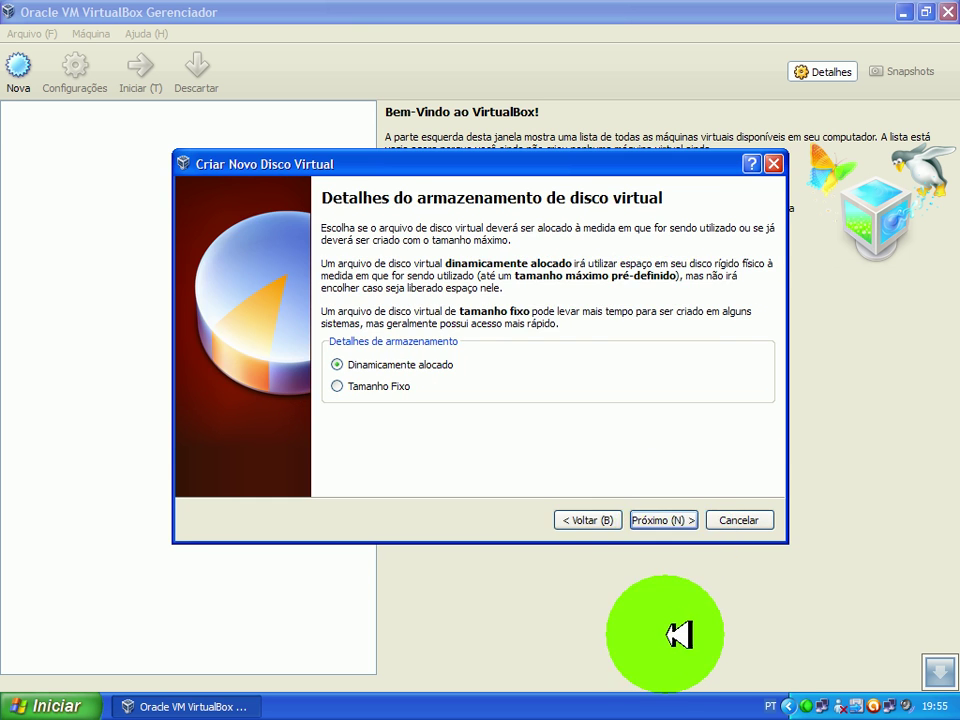
click(677, 519)
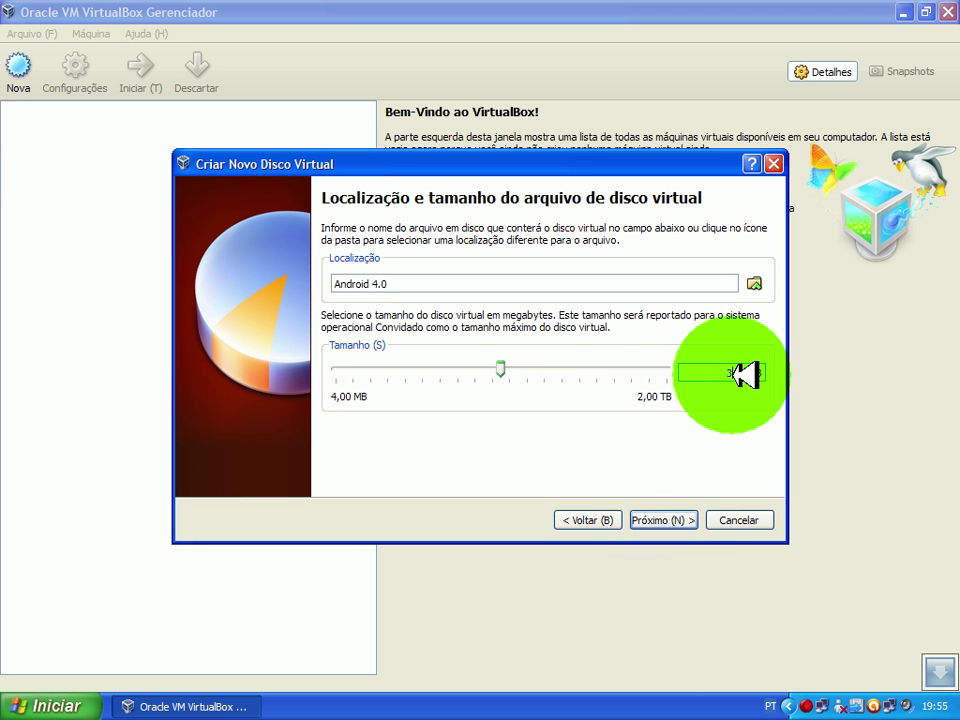
click(677, 519)
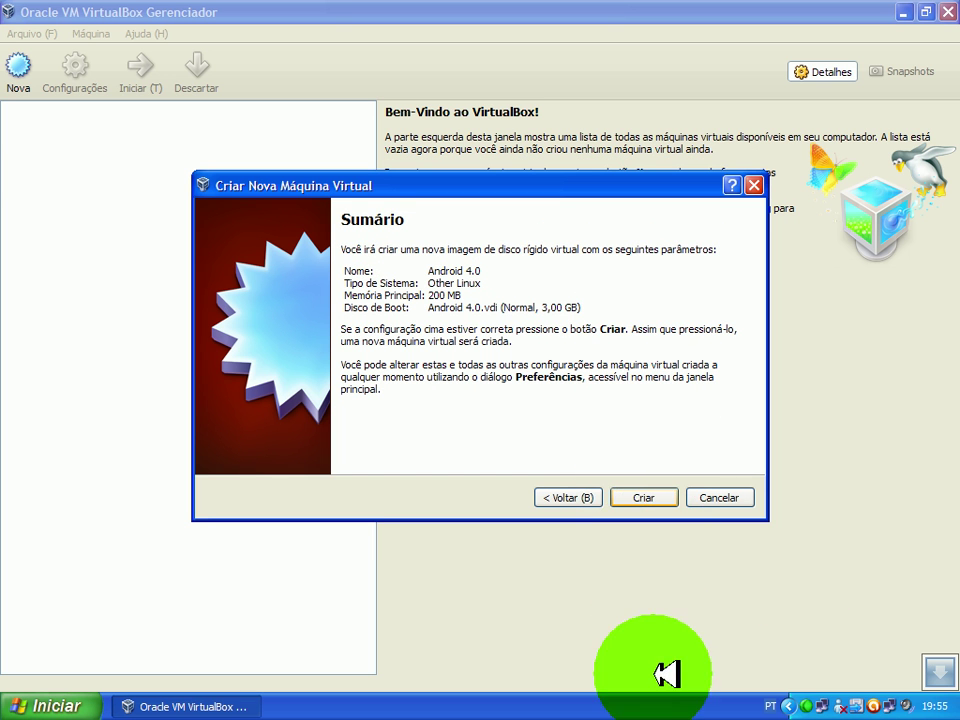
click(643, 497)
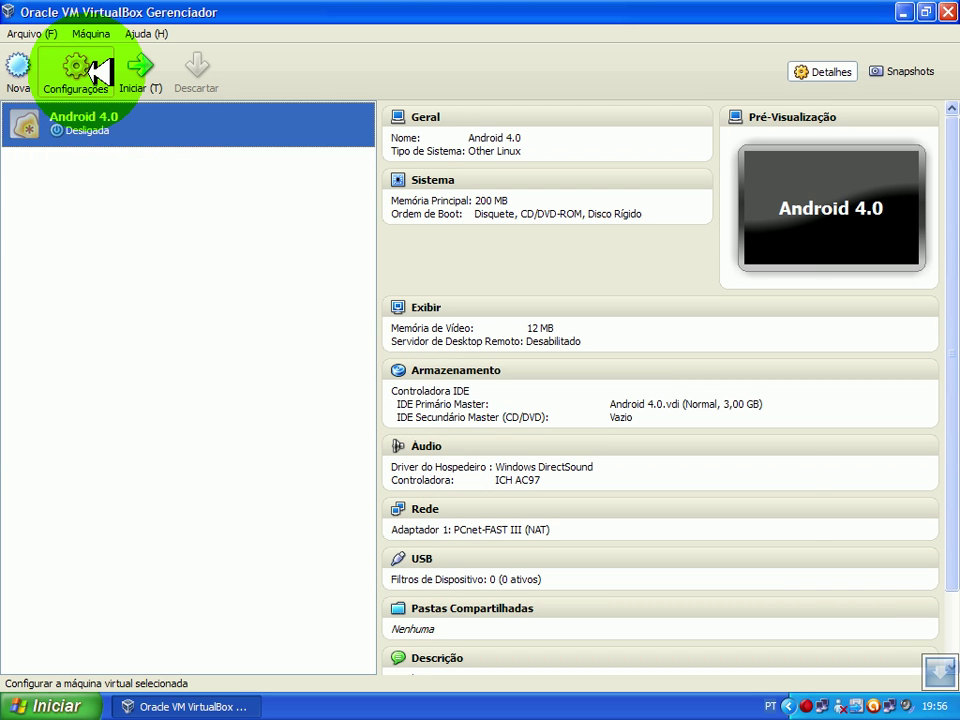
- Open the Android 4.0 machine's settings and exclude the floppy drive (Disquete) from the system boot order
click(100, 72)
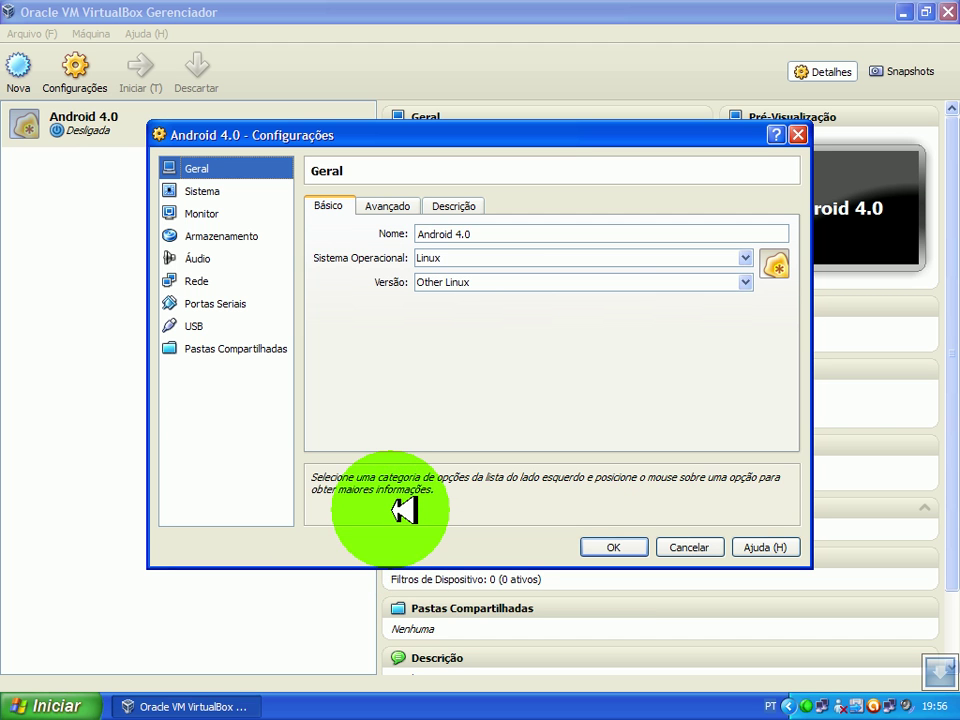
click(230, 190)
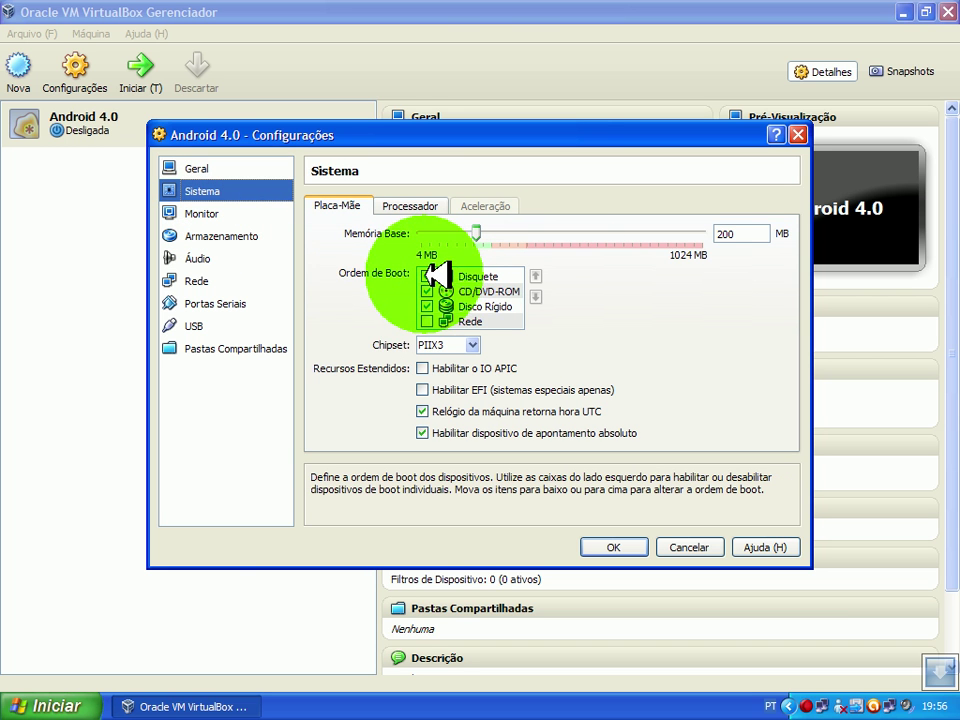
click(440, 274)
- Review the virtual machine's video memory in the Monitor settings
click(204, 213)
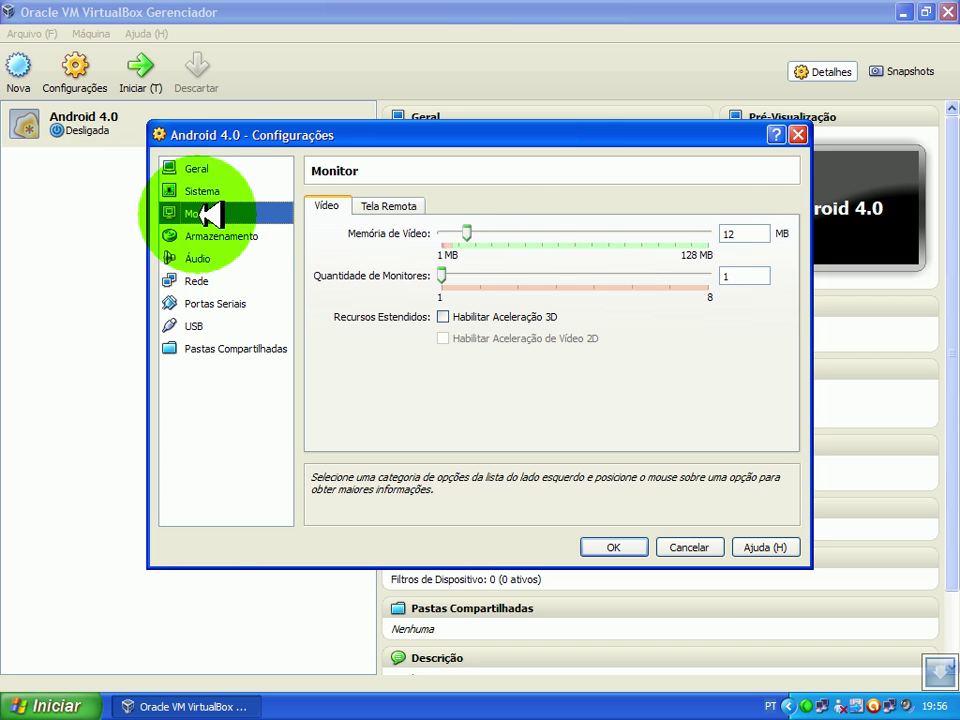
click(731, 233)
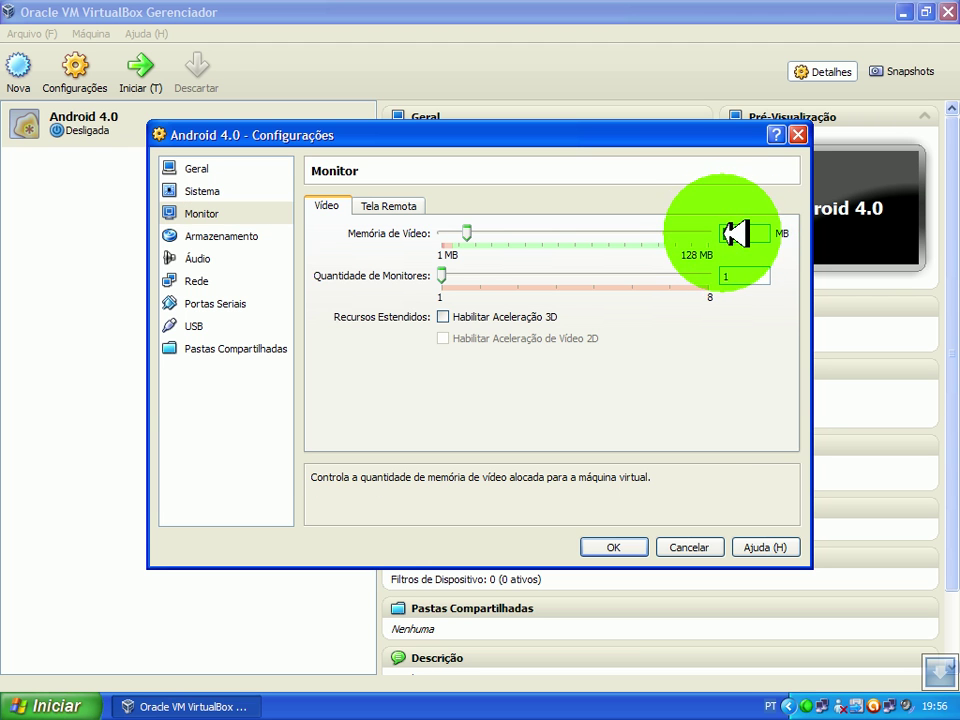
double_click(735, 233)
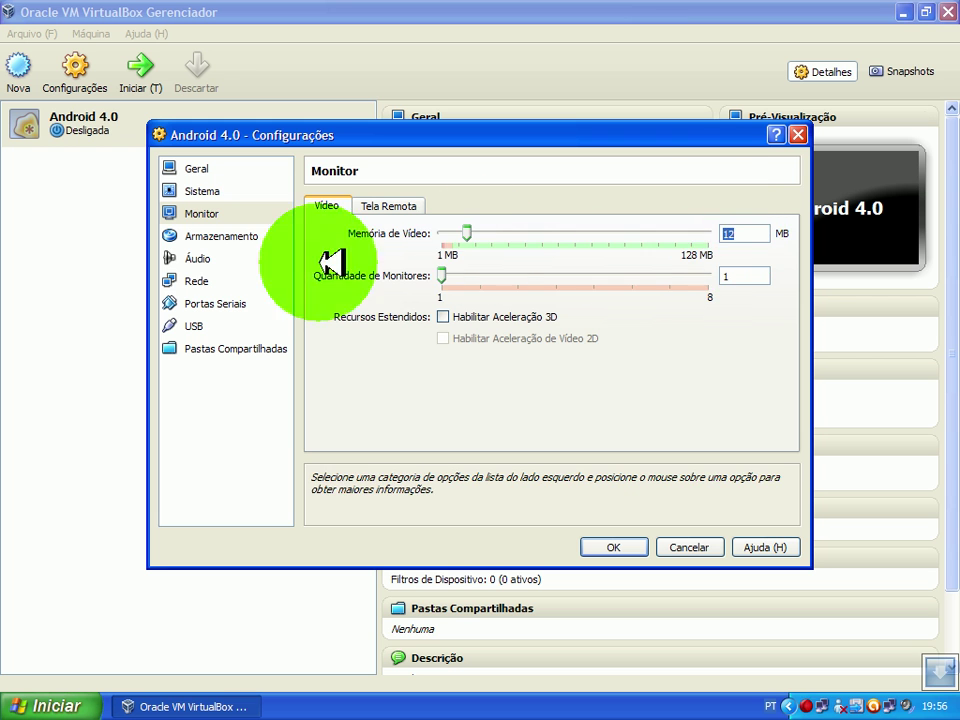
- Load the Android 4.0 x86 disc image into the empty virtual CD/DVD drive and save the machine's settings
click(237, 235)
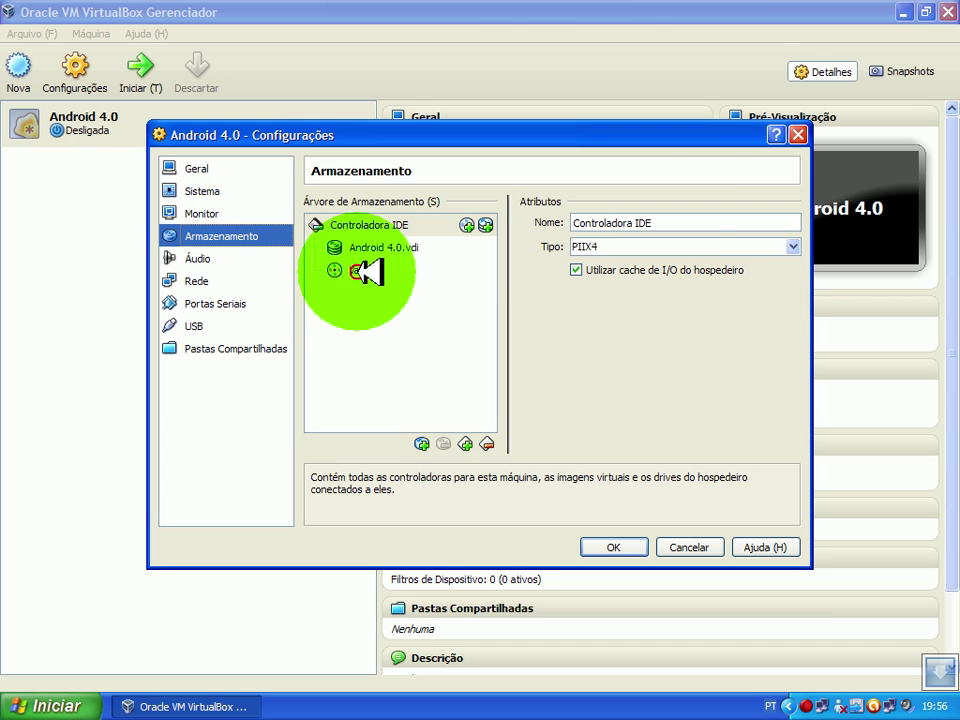
click(366, 270)
click(790, 223)
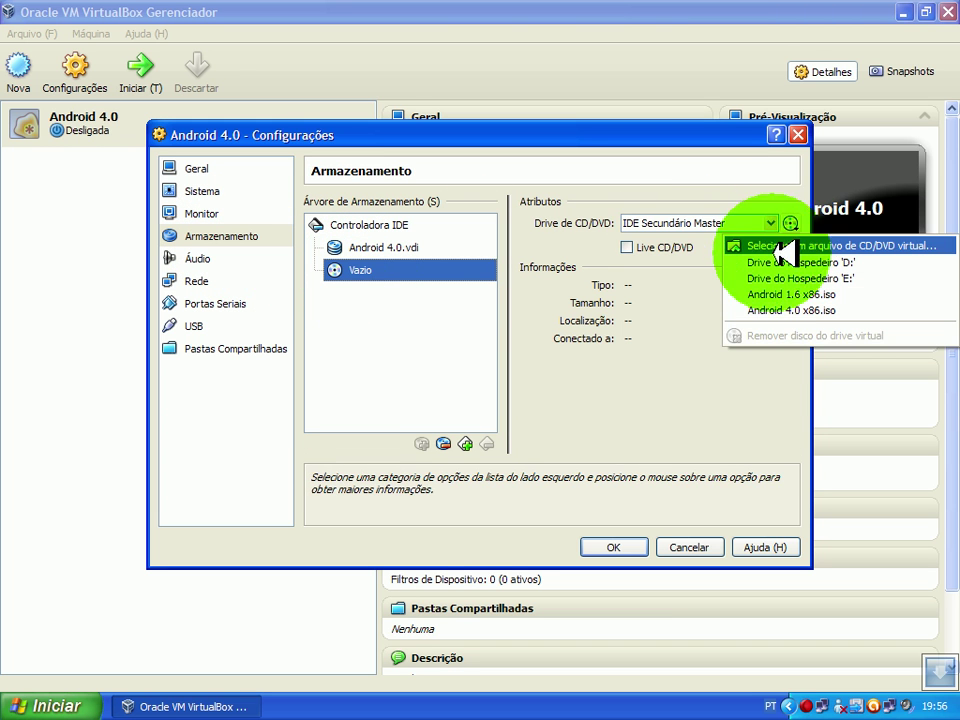
click(762, 250)
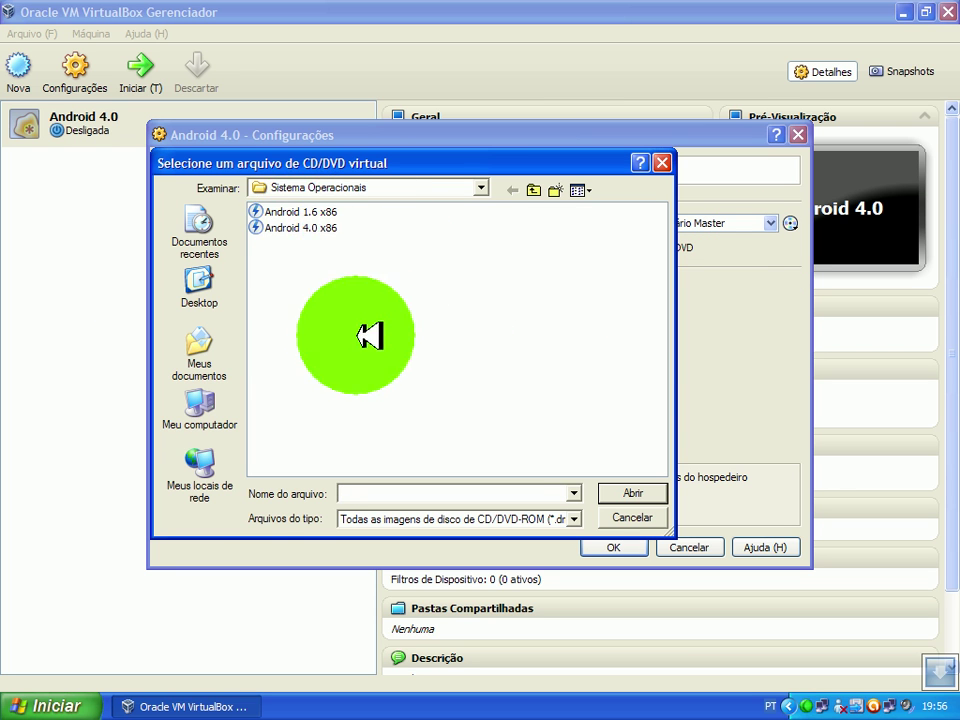
click(313, 229)
click(630, 493)
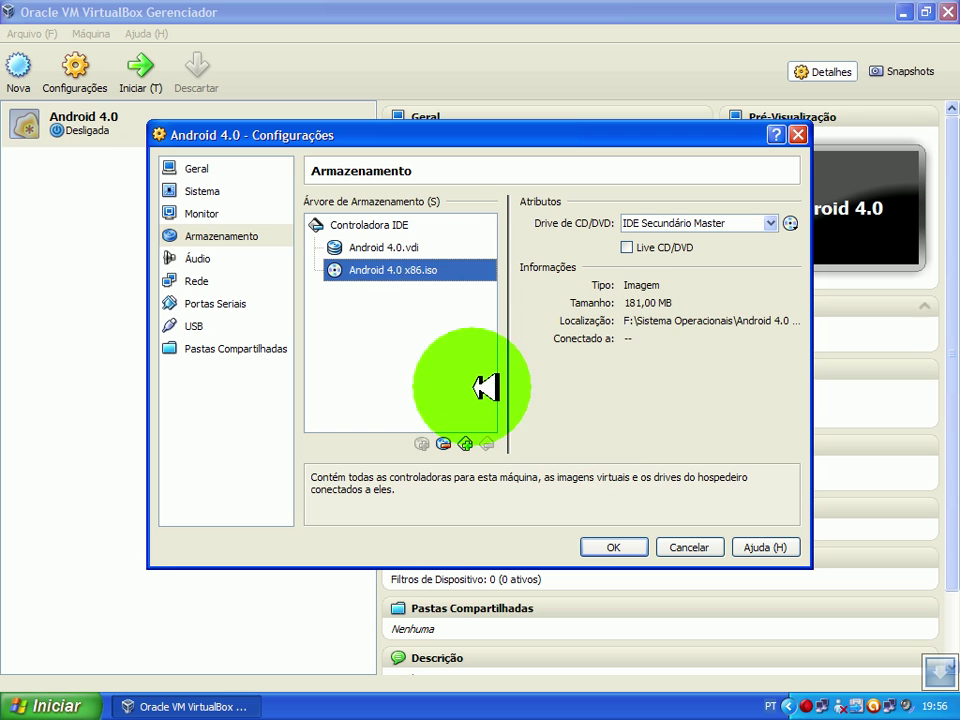
click(630, 547)
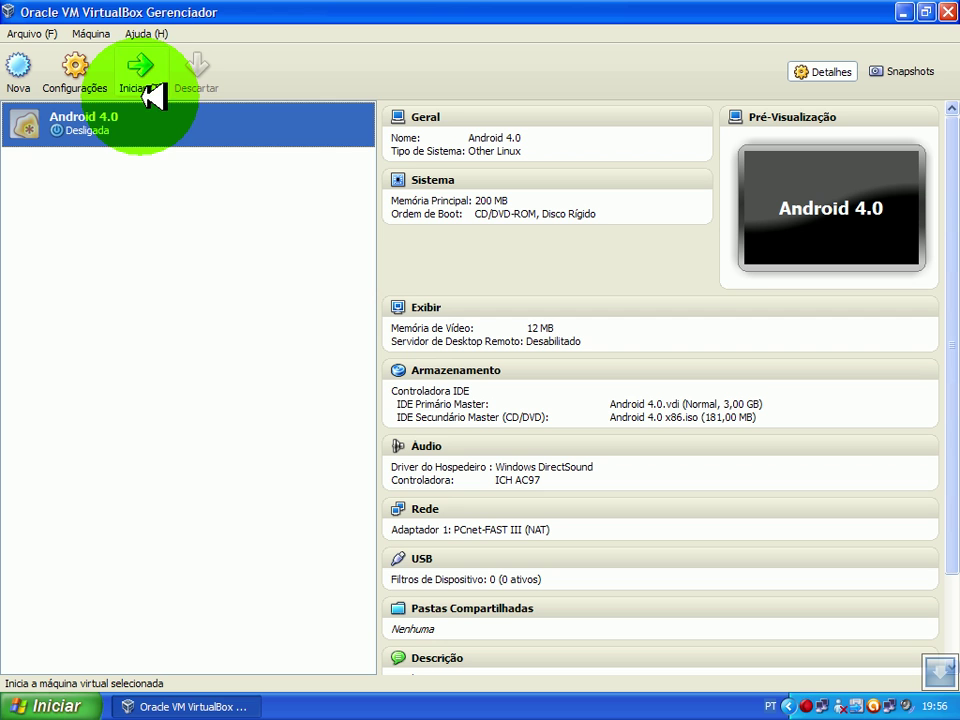
- Start the Android 4.0 virtual machine and boot it into the option that installs Android-x86 to harddisk
click(146, 78)
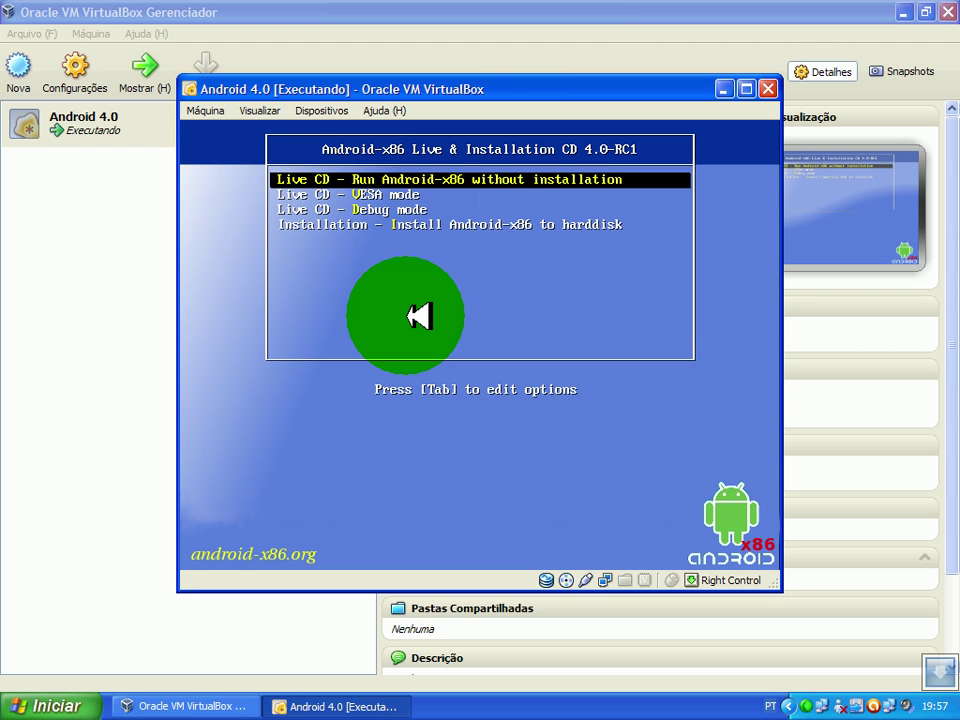
key(Down)
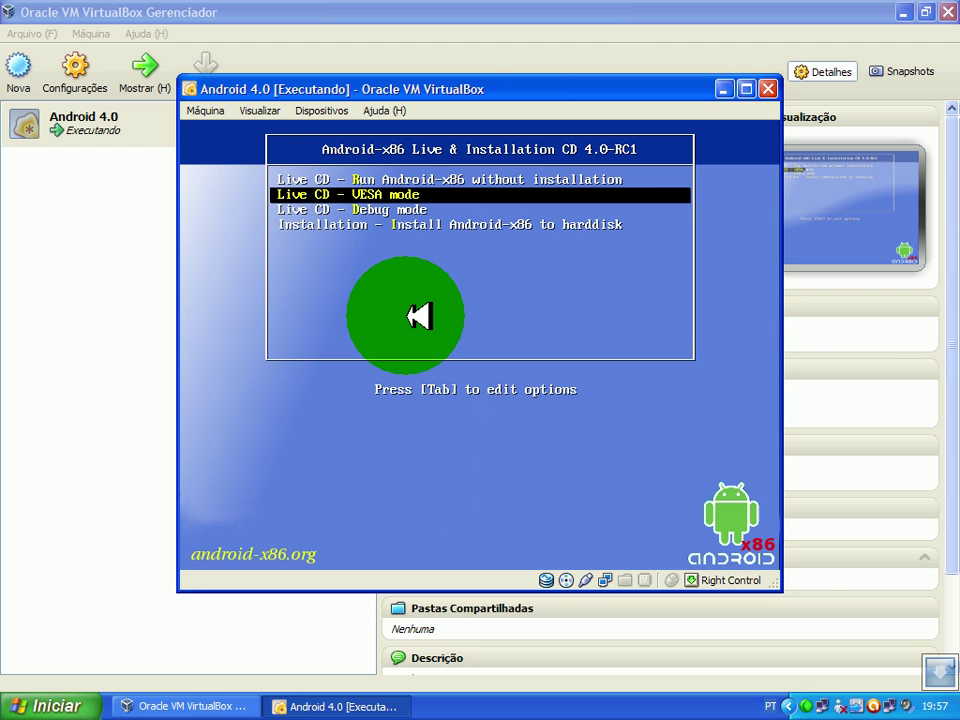
key(Down)
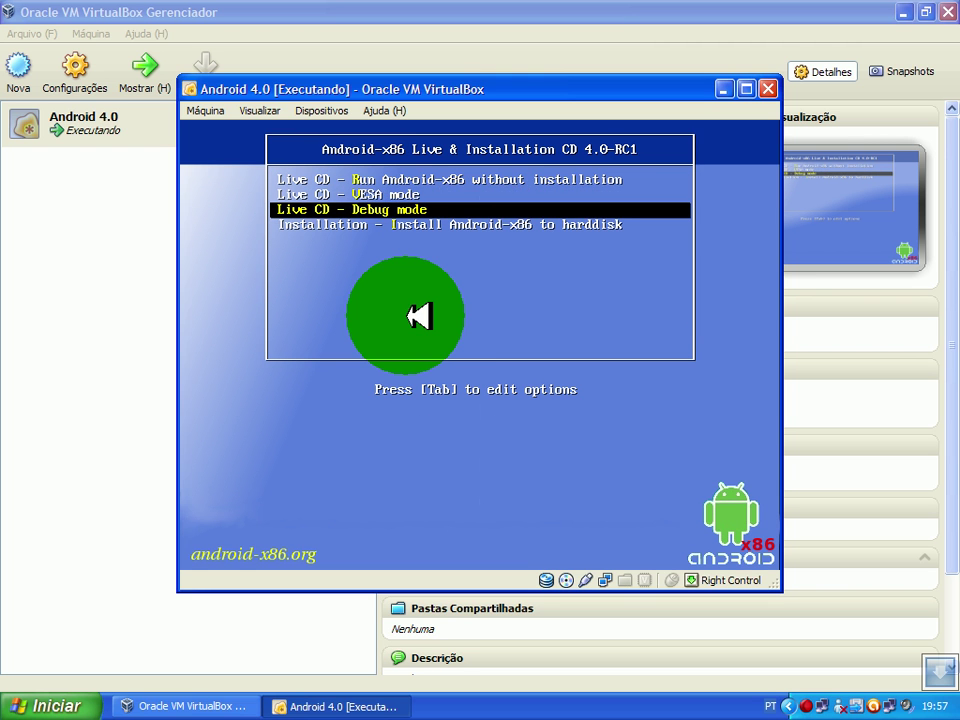
key(Down)
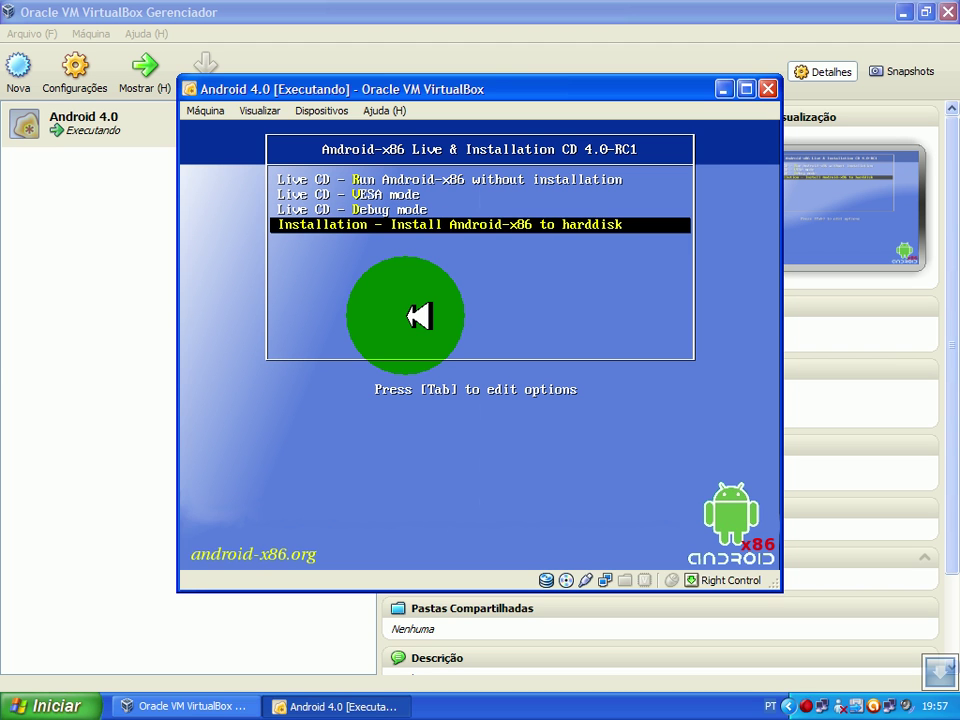
key(Return)
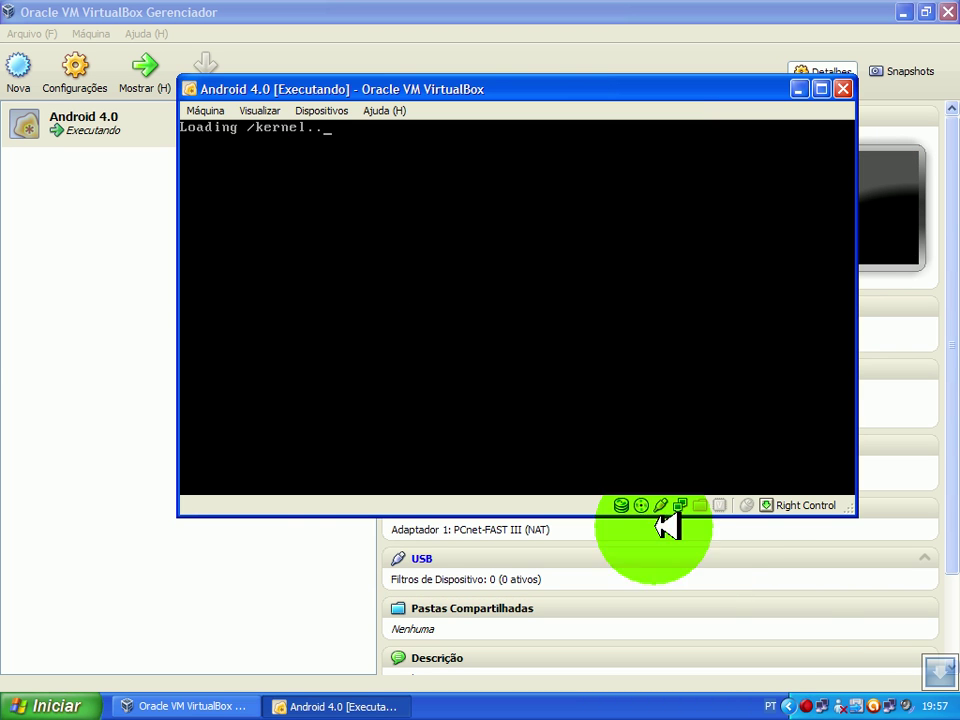
right_click(815, 706)
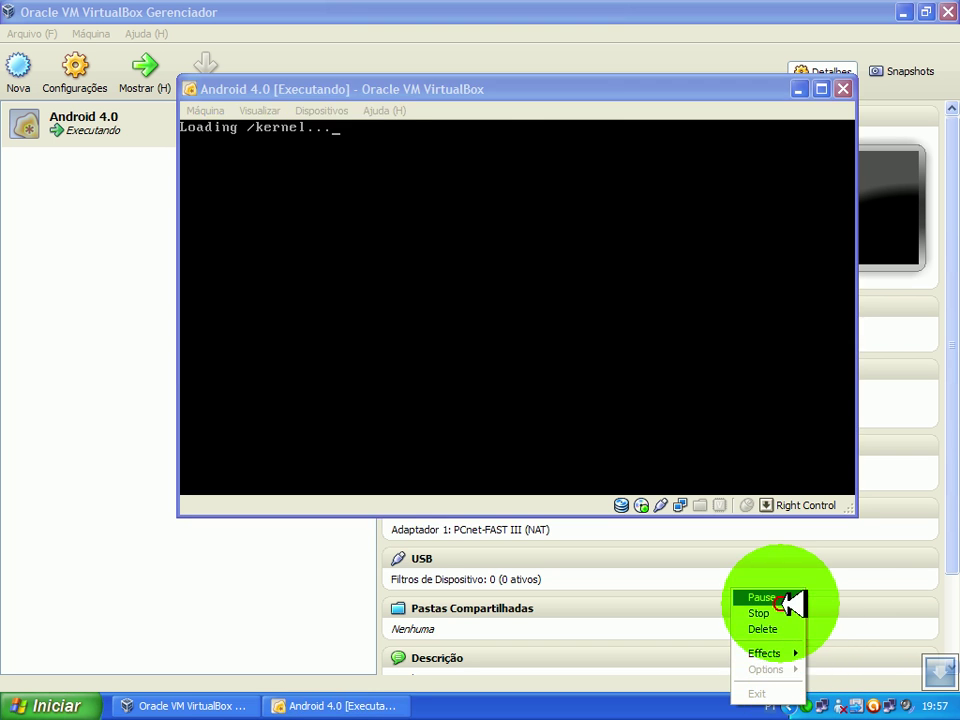
click(793, 604)
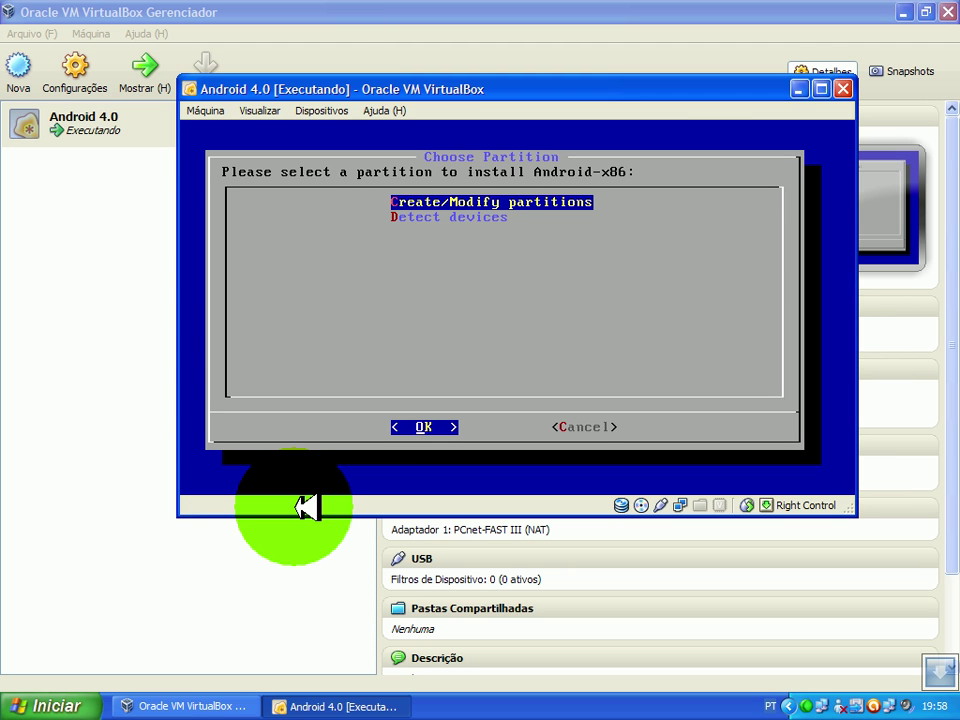
- Create a new 3216.08 MB primary partition on the virtual disk with cfdisk and flag it as bootable
key(Return)
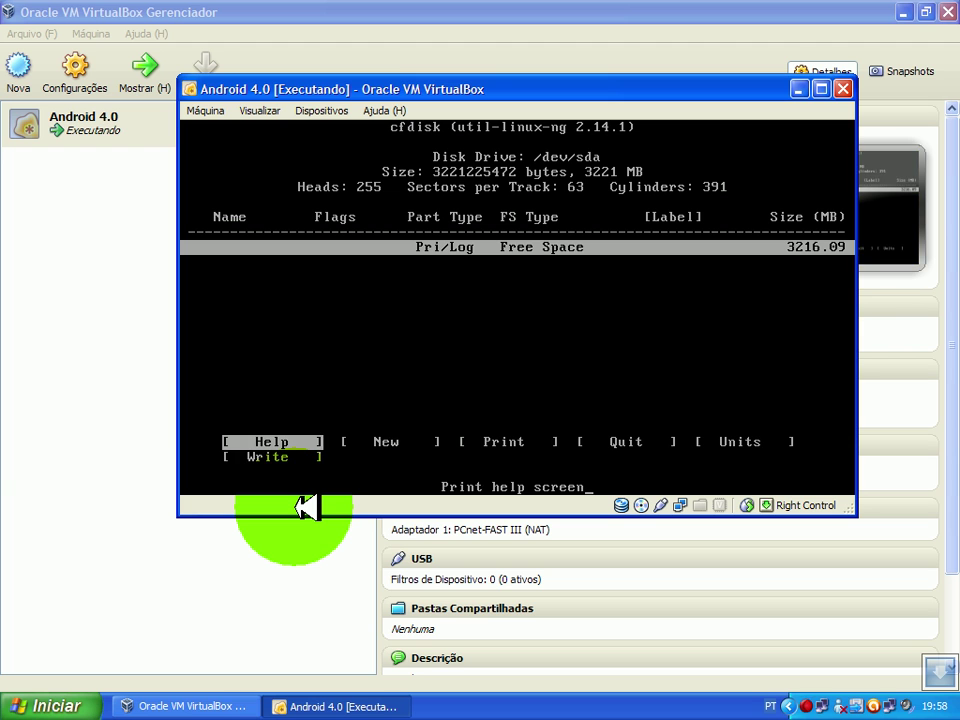
key(Right)
key(Return)
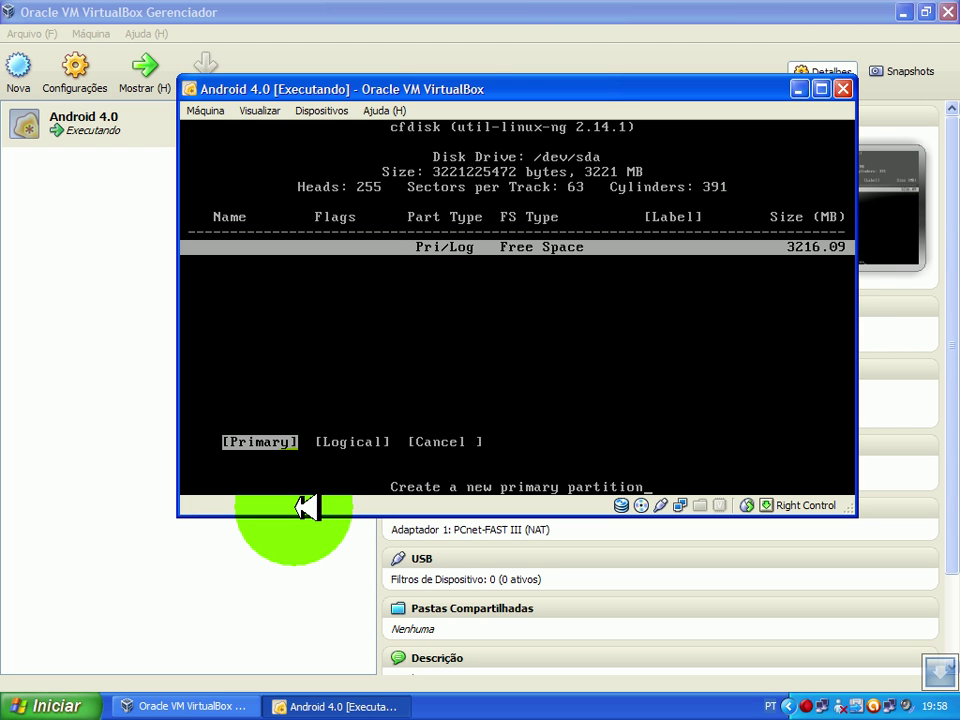
key(Return)
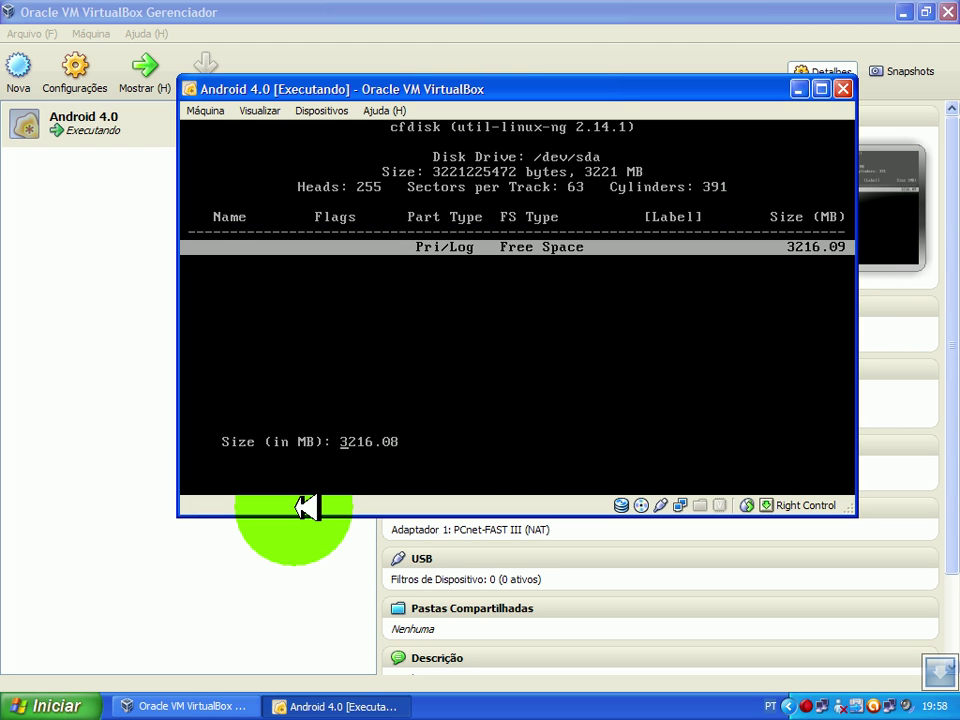
key(Return)
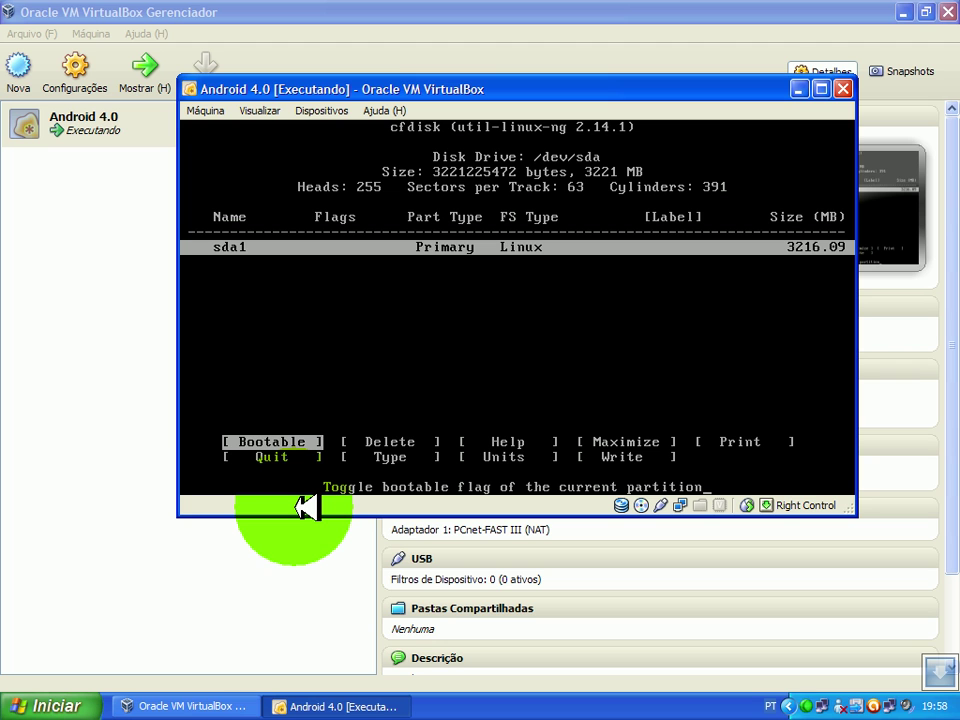
key(Return)
- Write the partition table to the virtual disk, answering yes to the confirmation
key(Right)
key(Right)
key(Right)
key(Right)
key(Right)
key(Right)
key(Right)
key(Right)
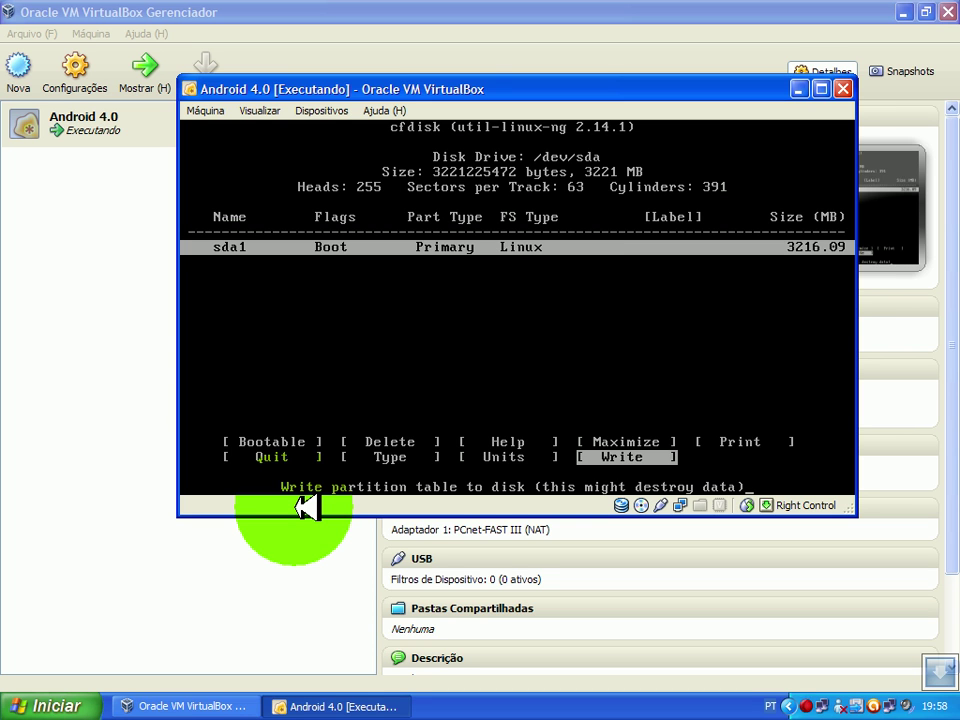
key(Return)
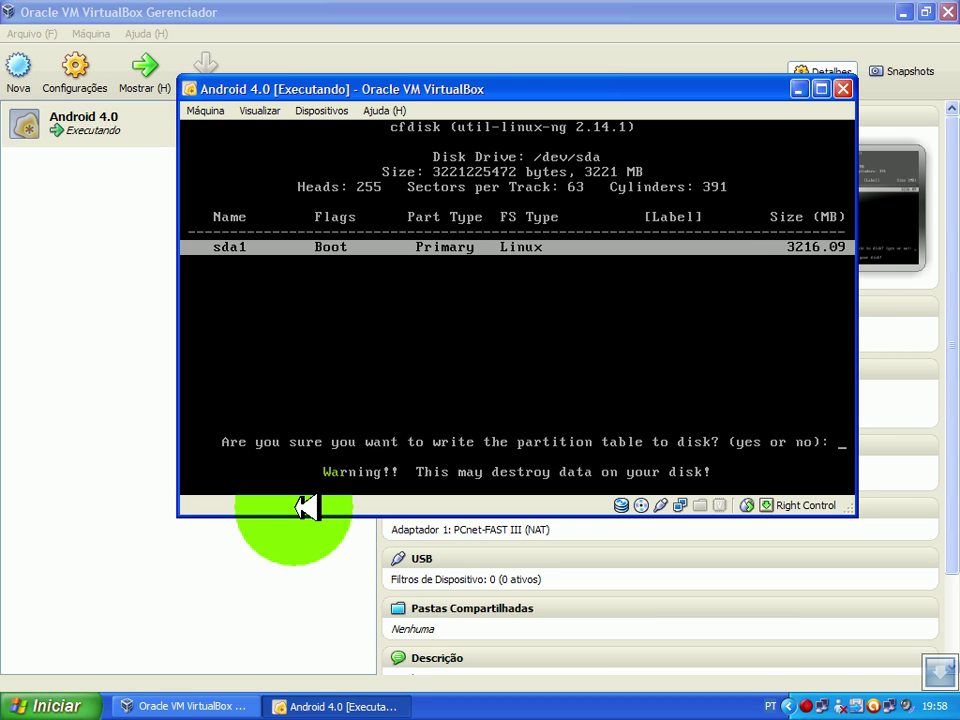
text(yes)
key(Return)
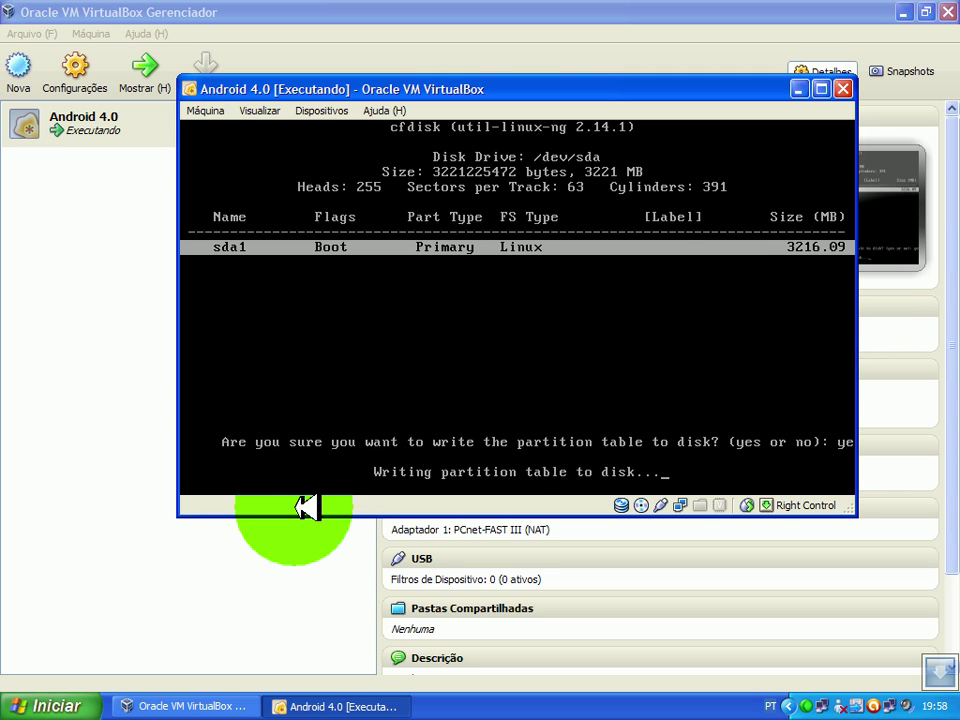